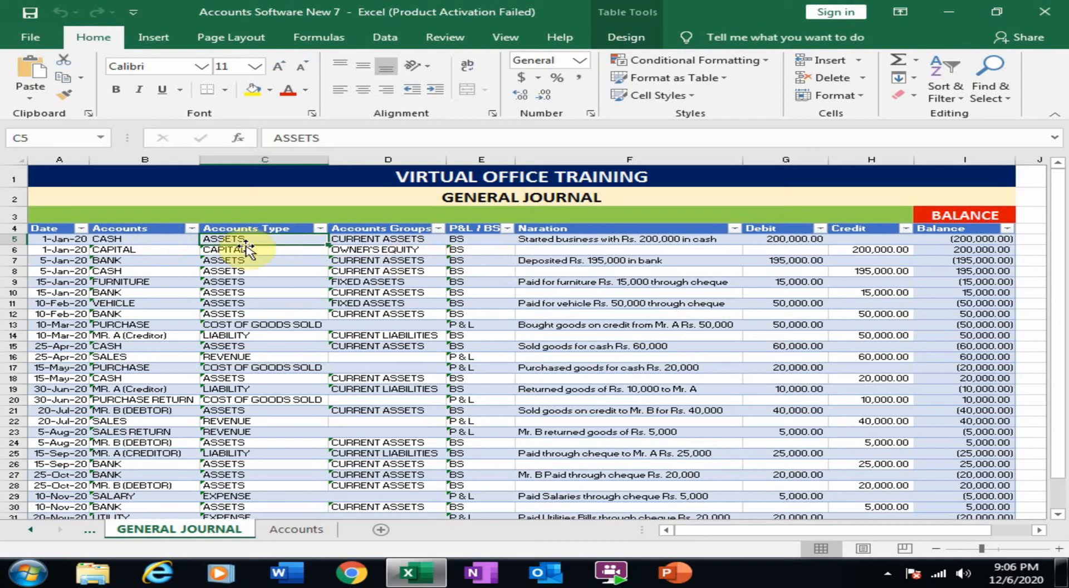
Examine the drop-down choices for Accounts, Accounts Type, Accounts Groups and P&L / BS in the first journal entry.
click(149, 239)
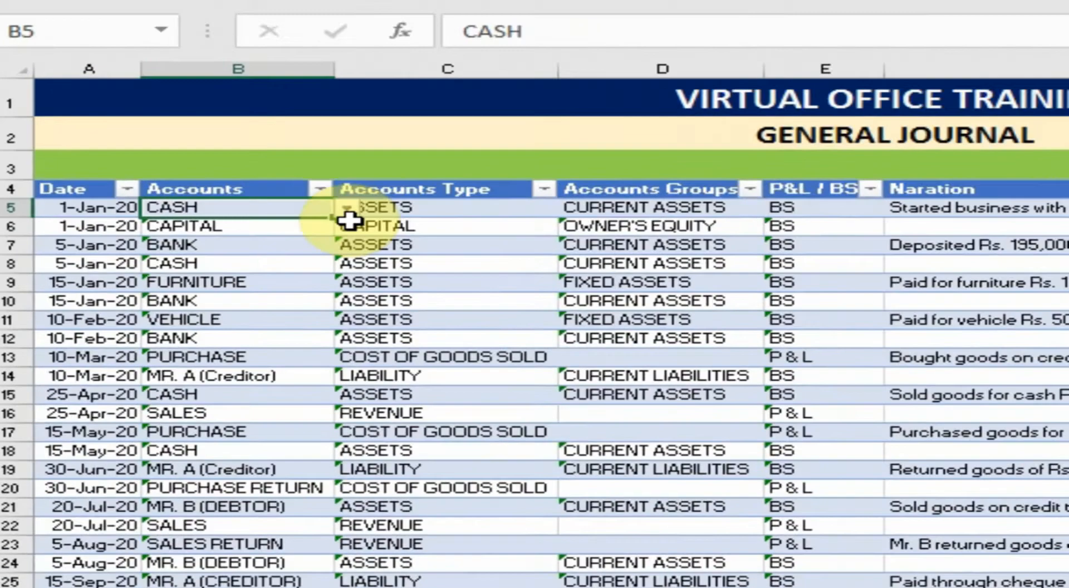
click(205, 240)
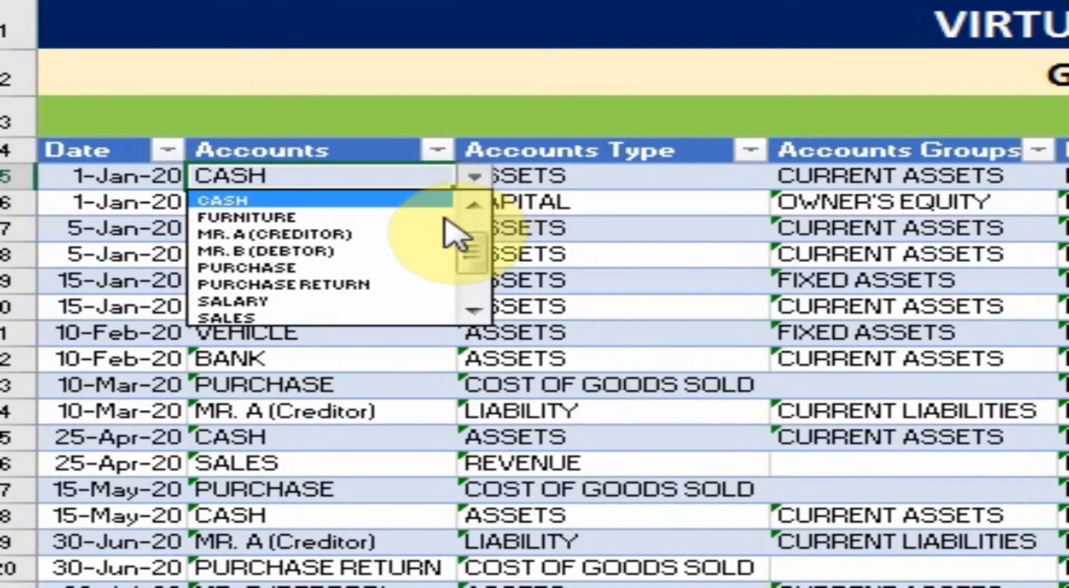
click(579, 162)
click(613, 175)
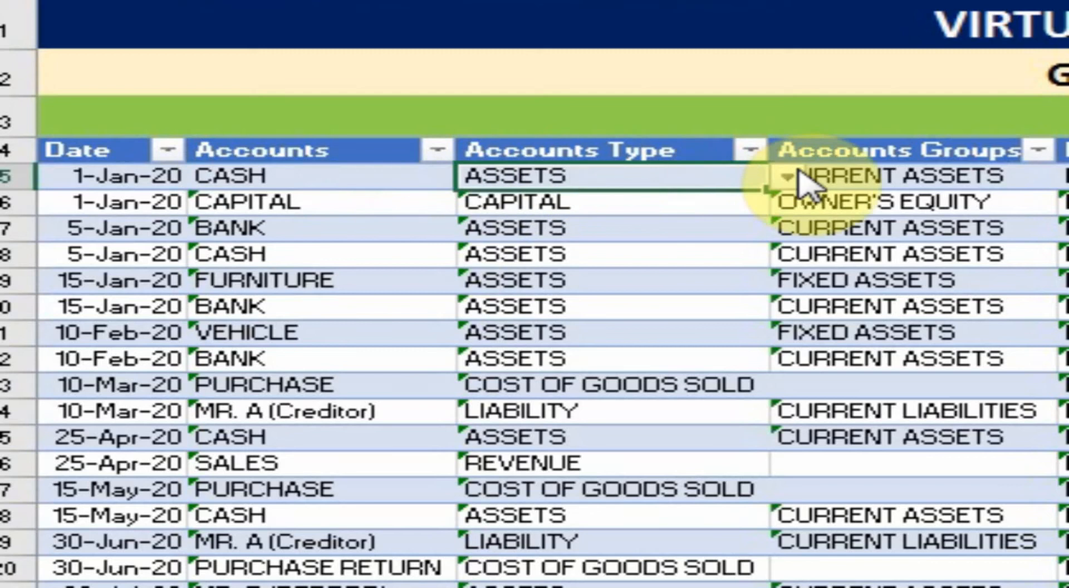
click(783, 177)
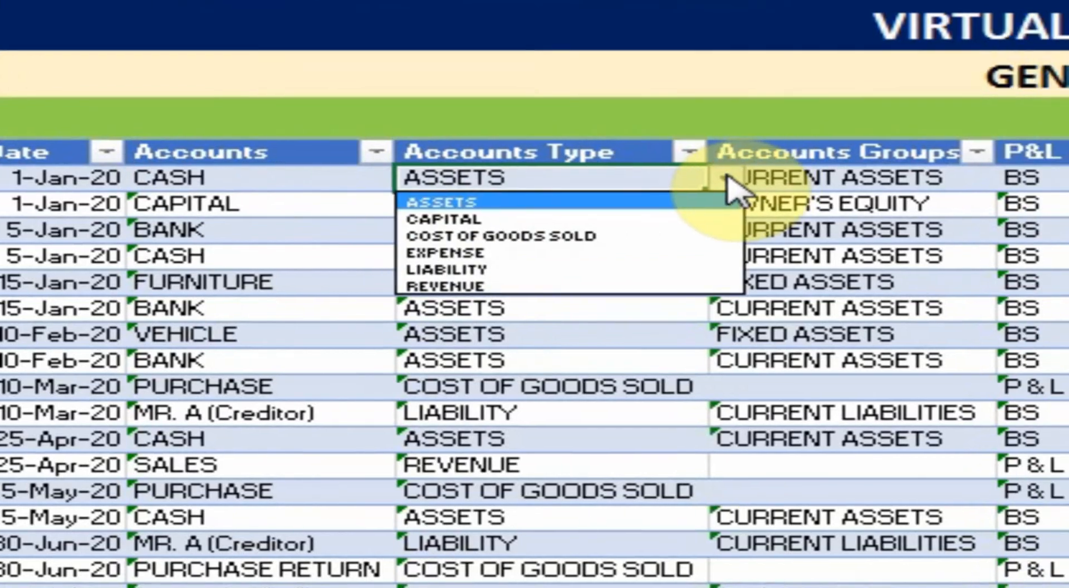
click(790, 177)
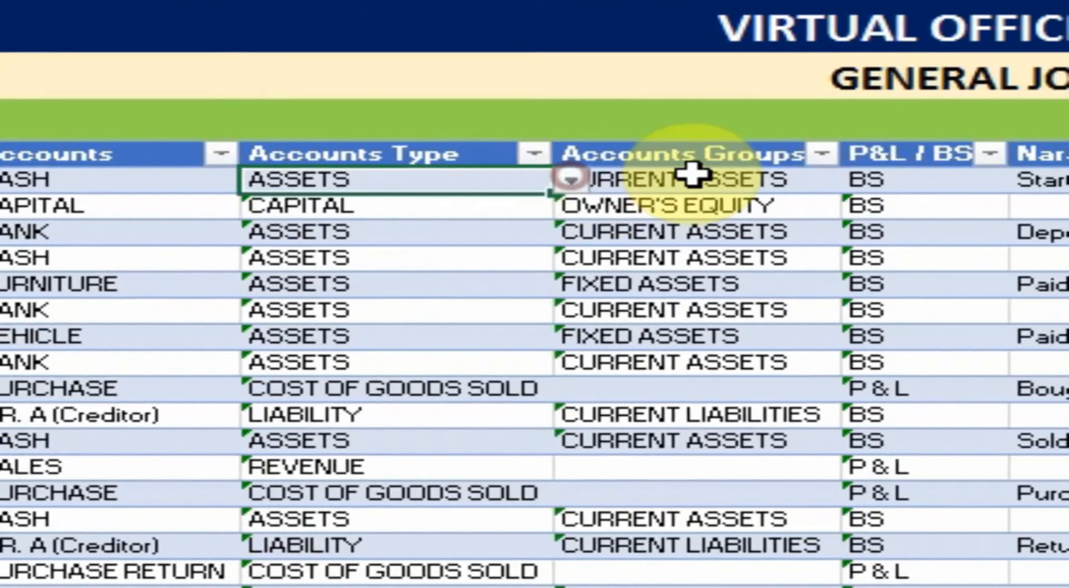
click(734, 182)
click(736, 184)
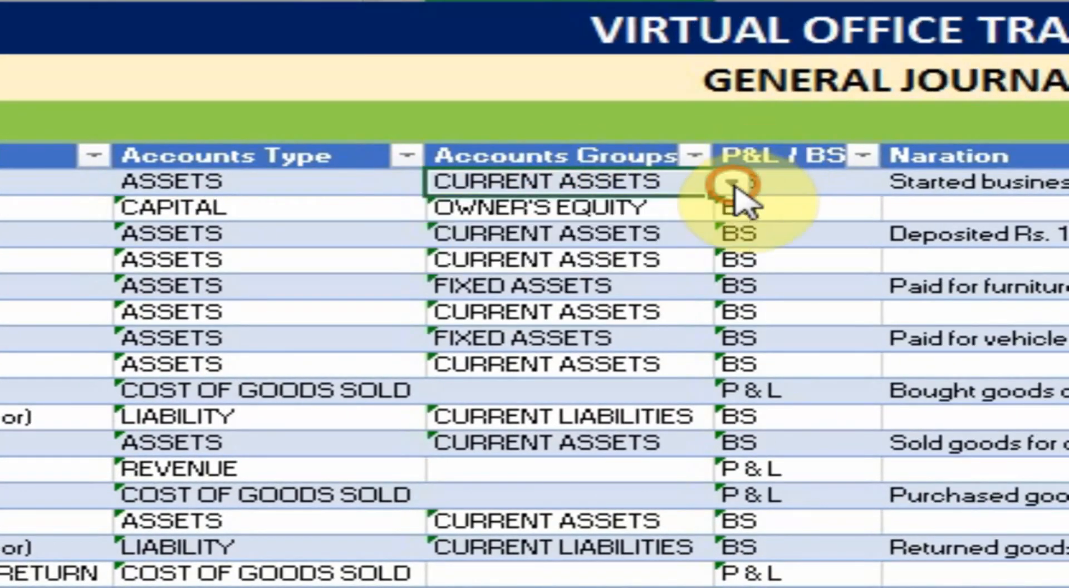
click(823, 181)
click(900, 183)
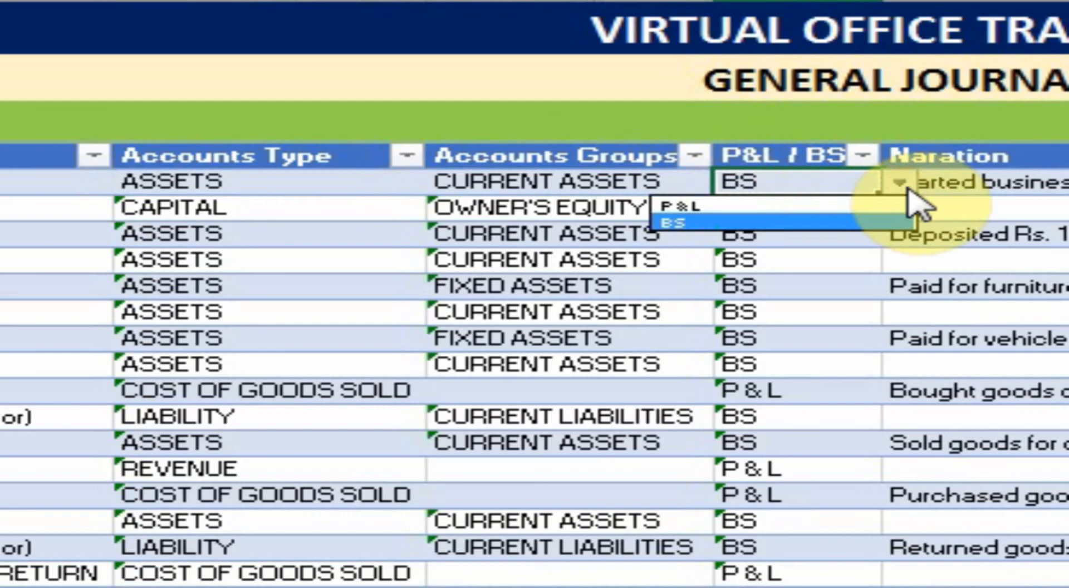
click(901, 184)
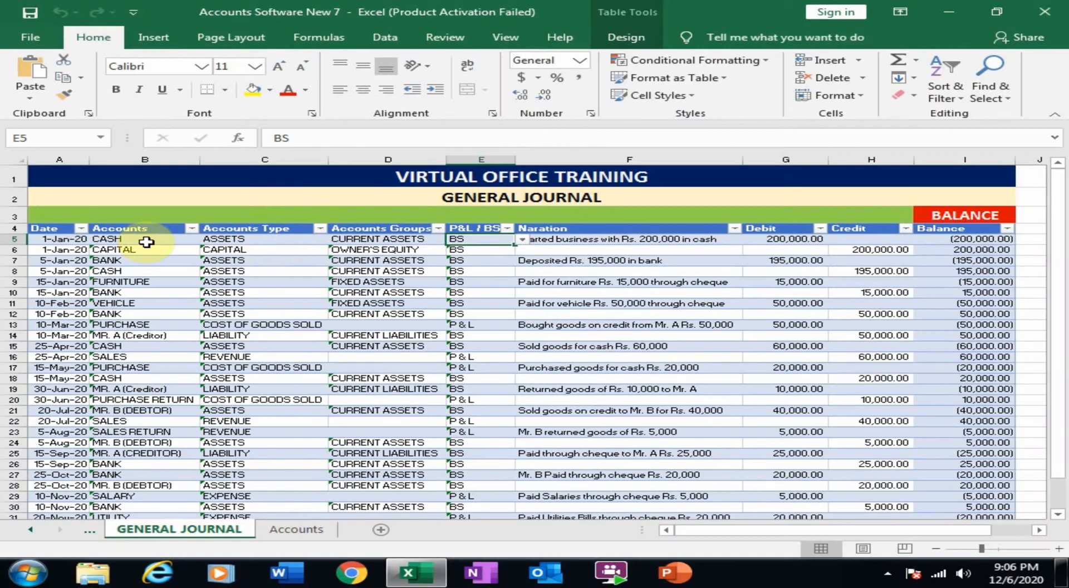
click(146, 242)
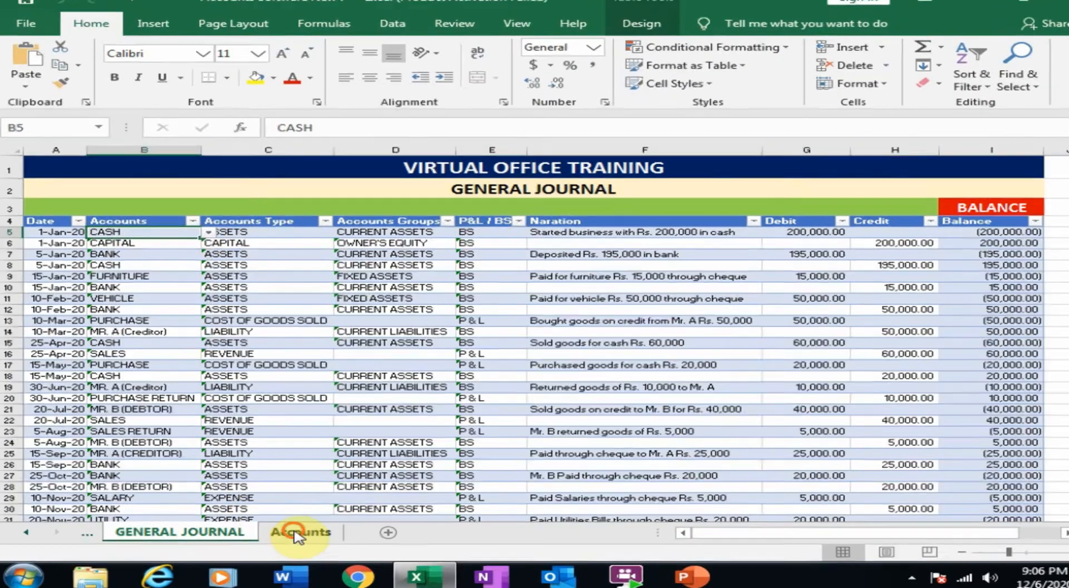
Review the source lists of accounts and account types on the Accounts sheet.
click(296, 529)
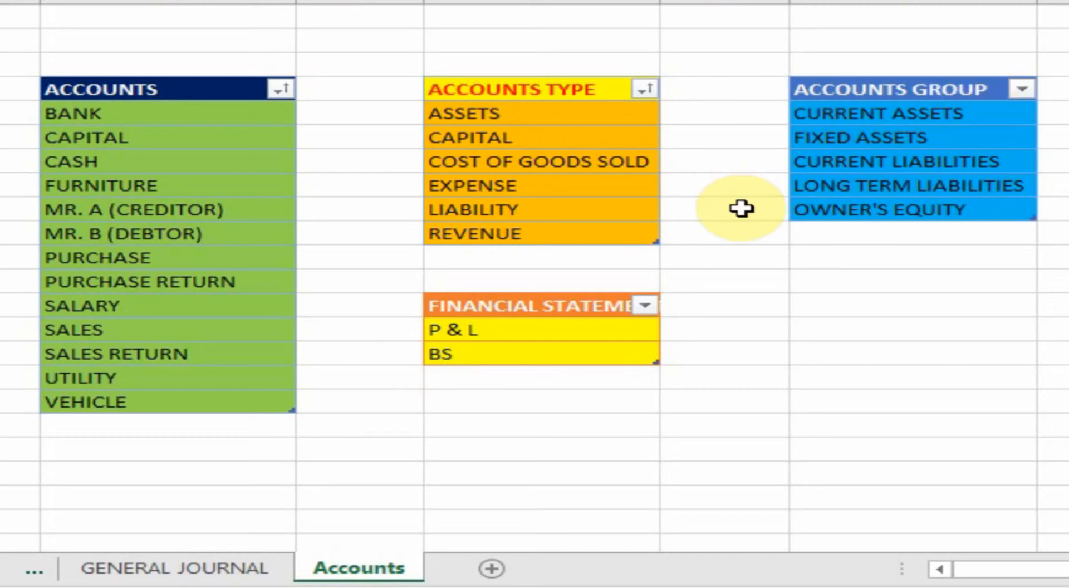
click(498, 115)
click(510, 138)
click(533, 162)
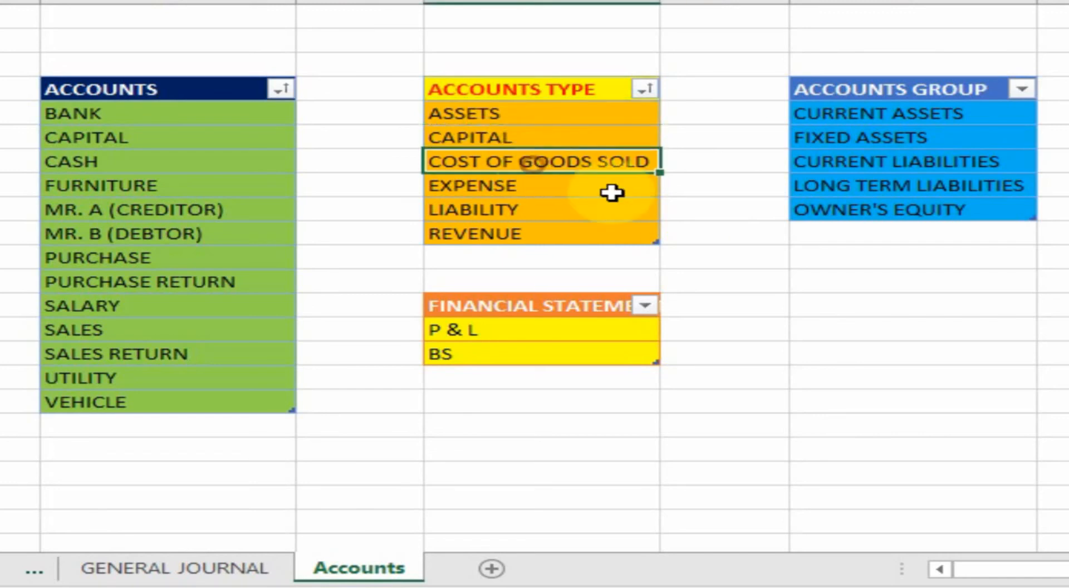
click(520, 189)
click(524, 210)
click(521, 234)
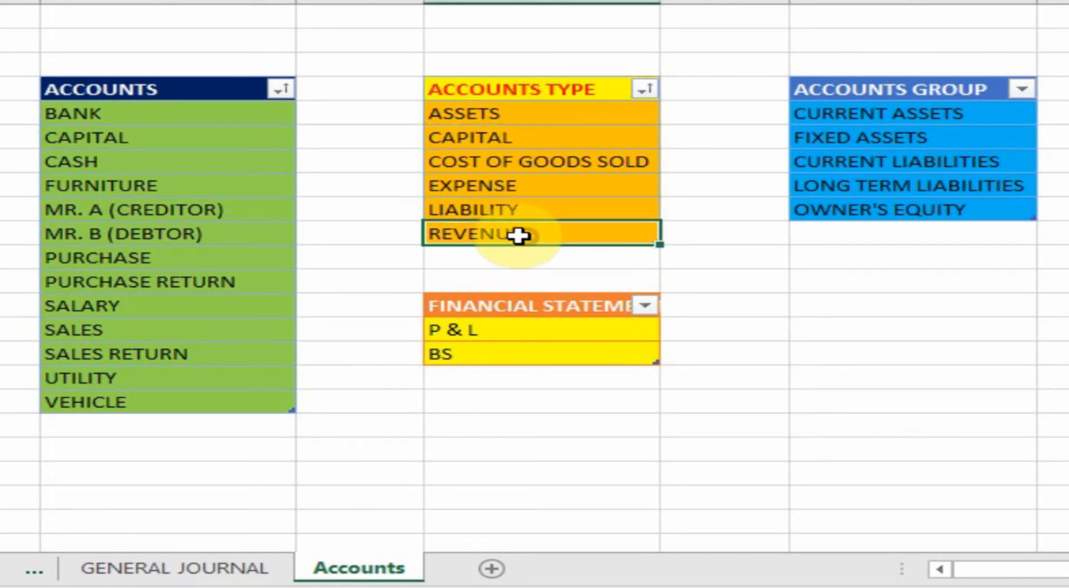
click(85, 113)
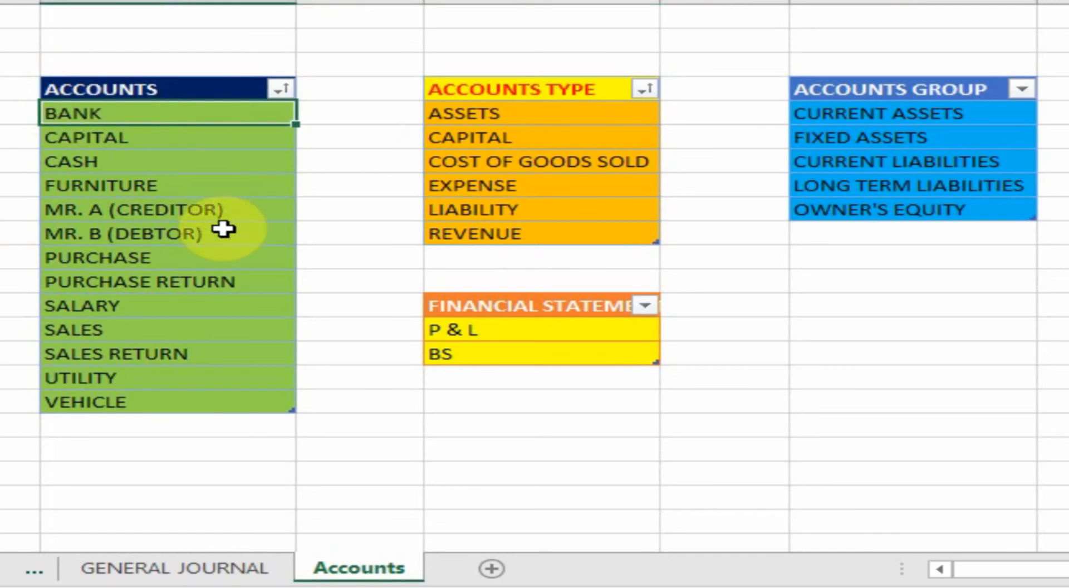
Create a PivotTable from the GENERAL JOURNAL data (Table1) on a new worksheet.
click(223, 569)
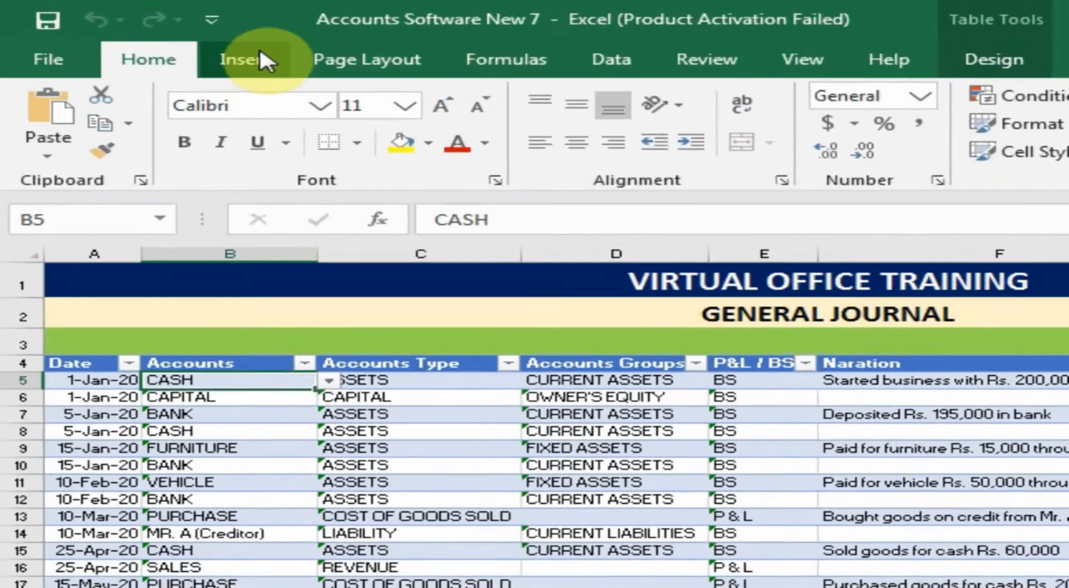
click(153, 36)
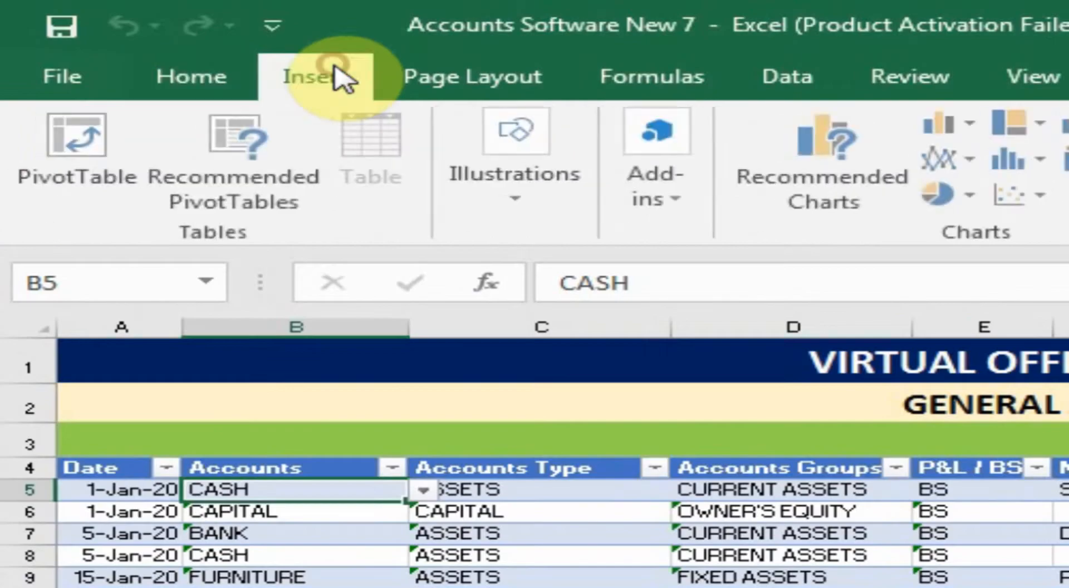
click(83, 139)
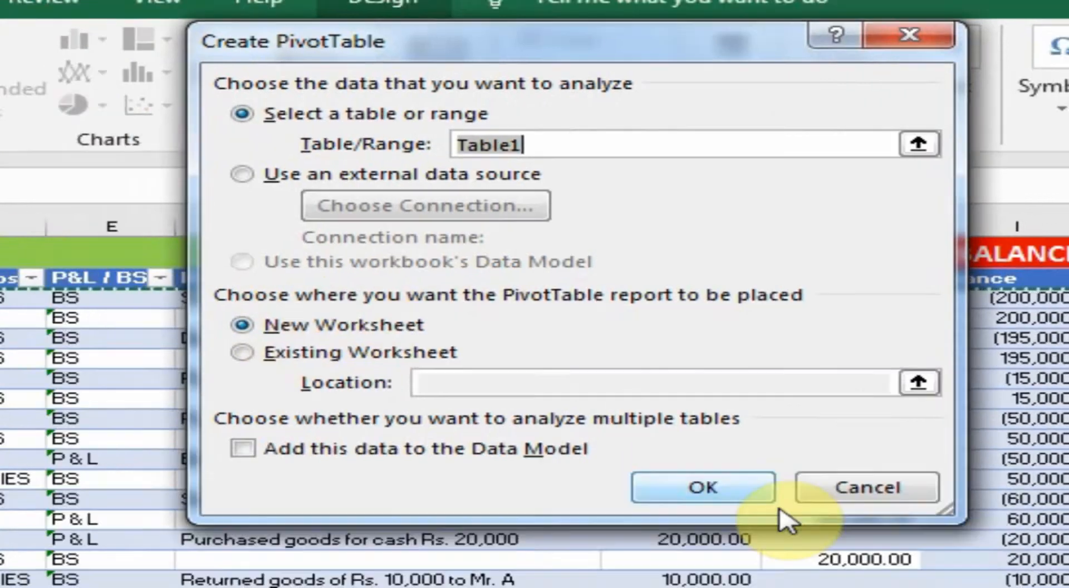
click(724, 526)
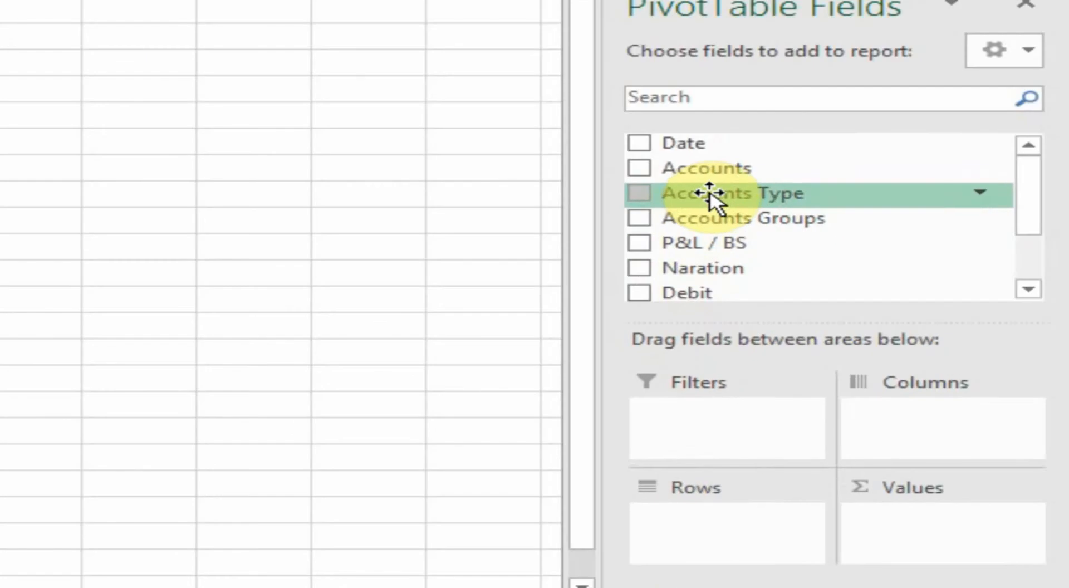
Add Accounts Type to the PivotTable rows, with Accounts nested beneath it.
drag(858, 284, 860, 391)
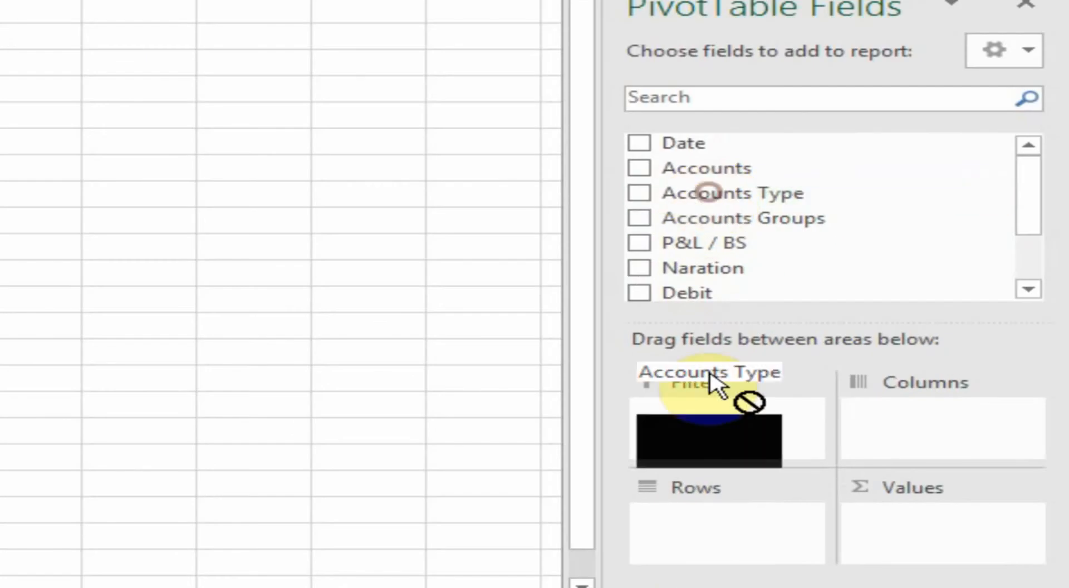
drag(714, 384, 713, 547)
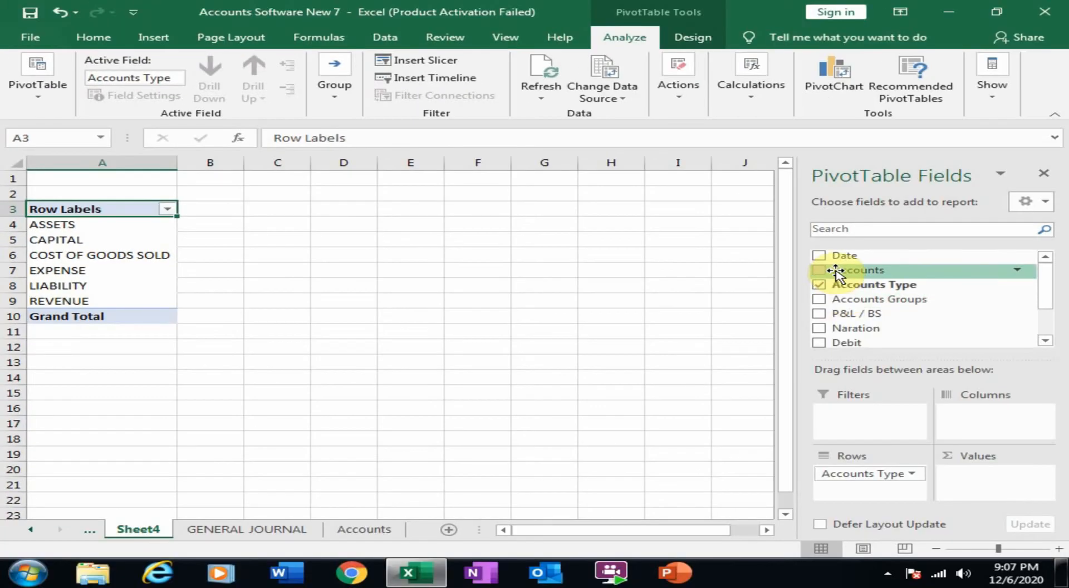
drag(835, 273, 842, 495)
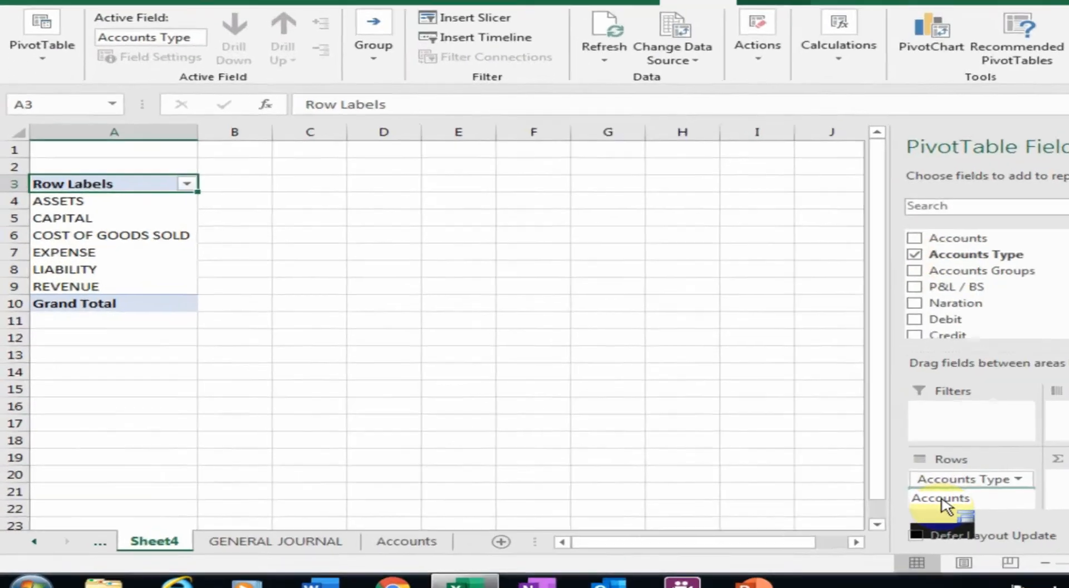
drag(941, 501, 941, 500)
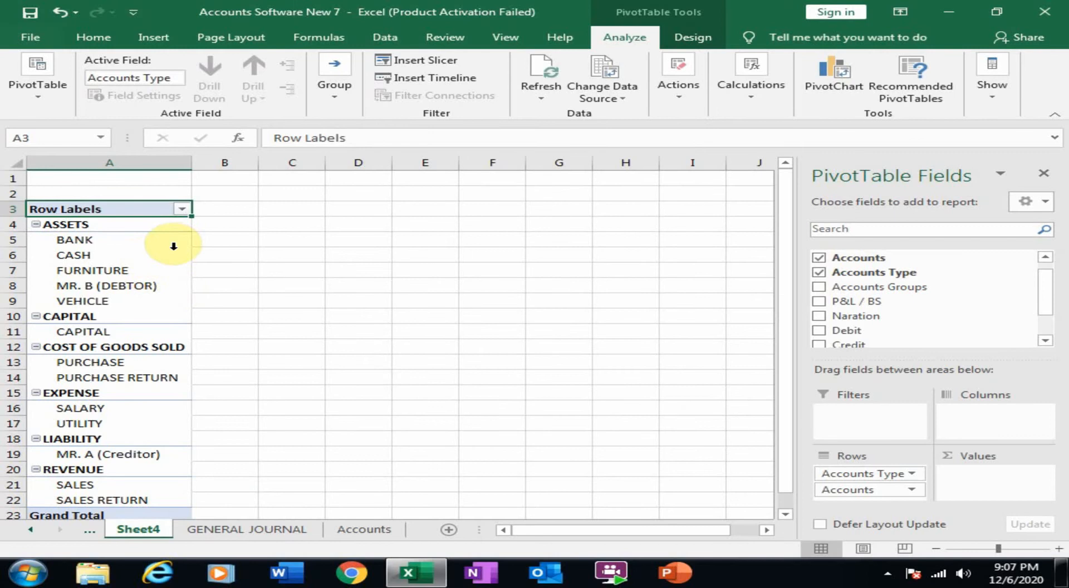
Review the account type headings in the PivotTable and the accounts grouped under each.
click(103, 347)
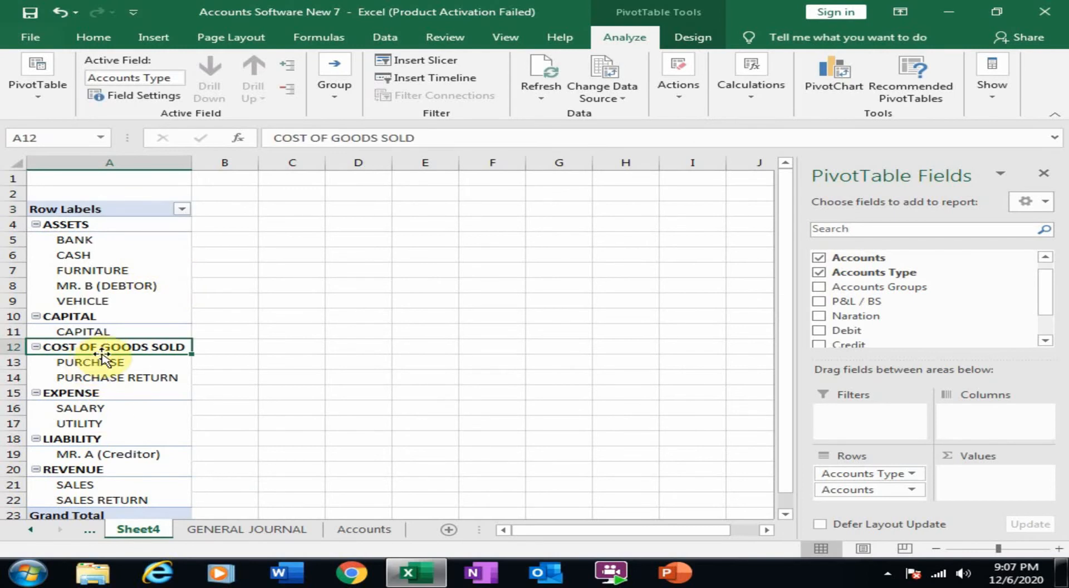
click(73, 468)
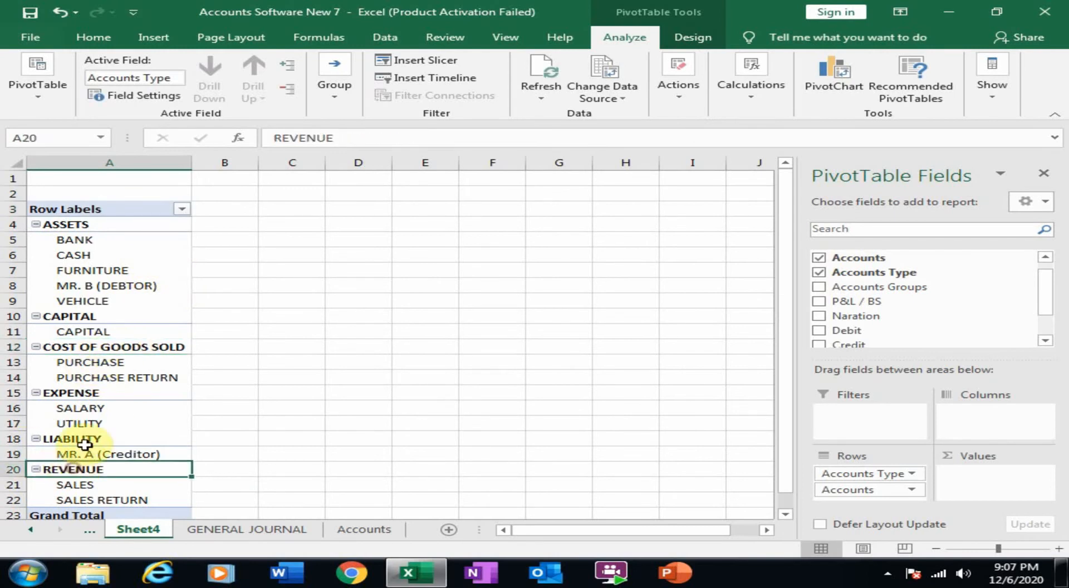
click(84, 394)
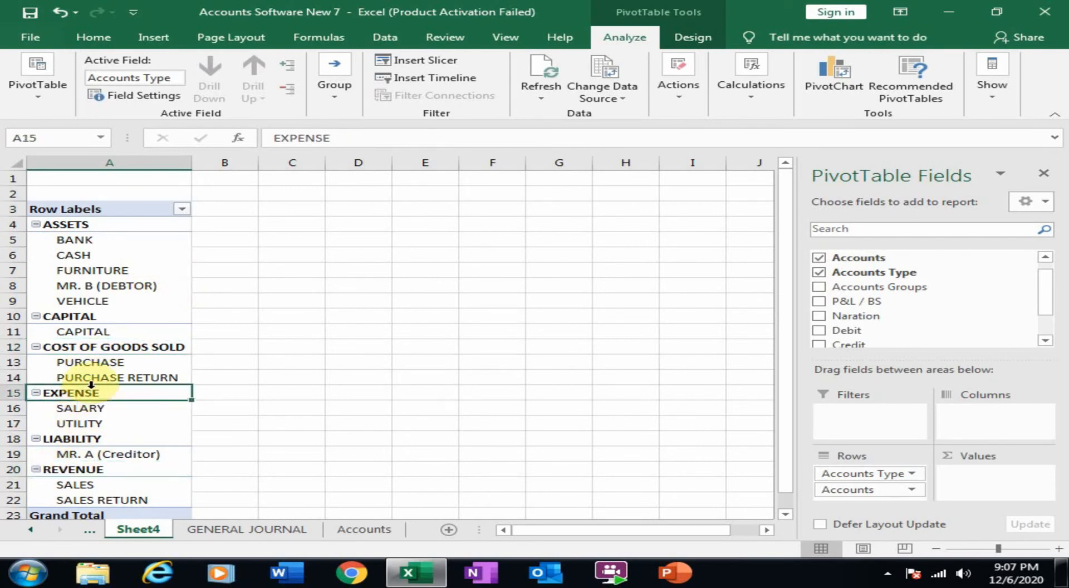
click(70, 224)
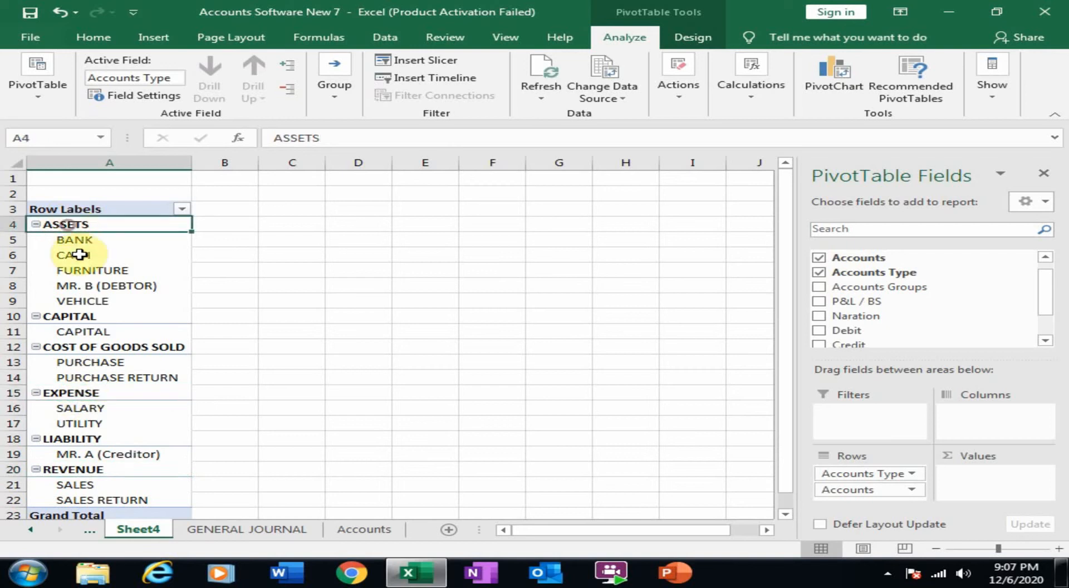
click(86, 317)
click(84, 440)
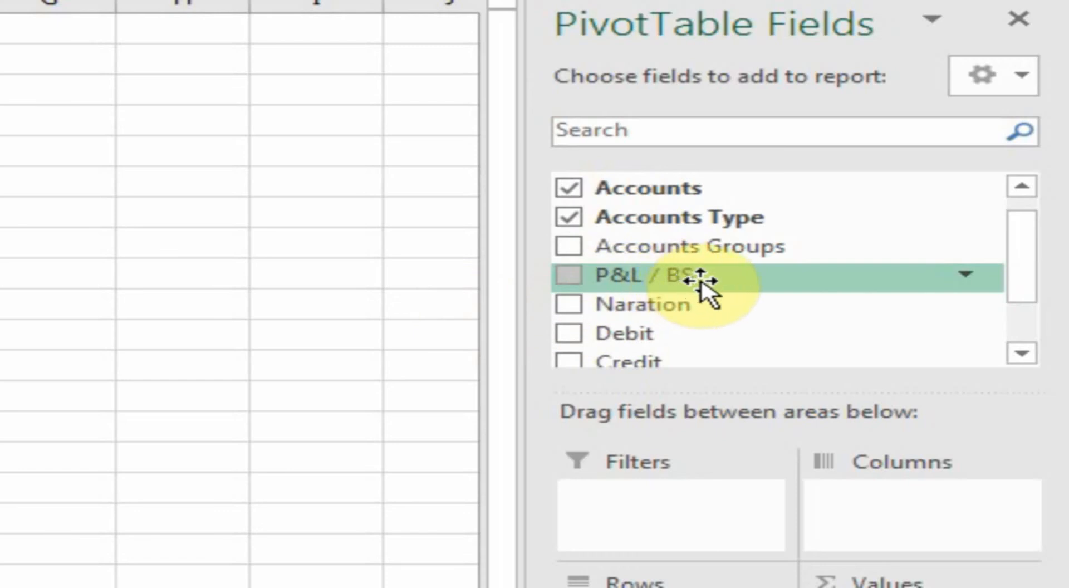
Add P&L / BS as a report filter and filter the PivotTable to P & L.
drag(676, 282, 646, 503)
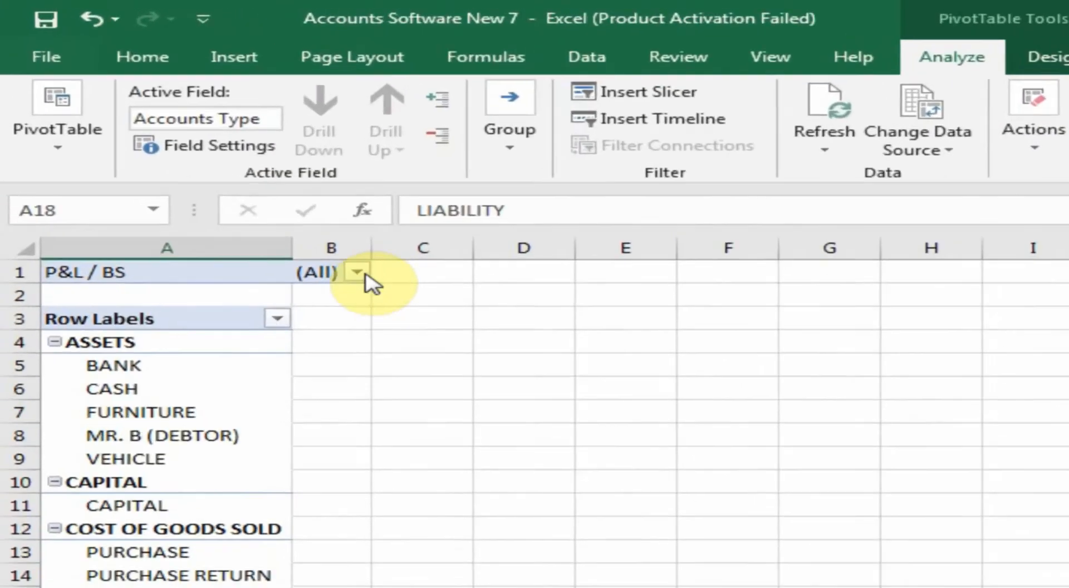
click(235, 178)
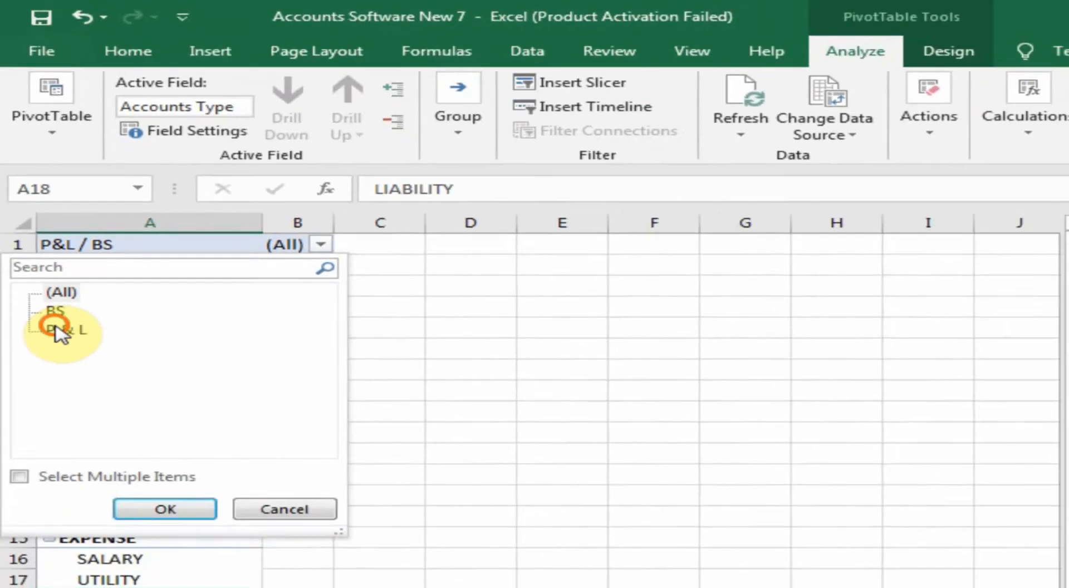
click(81, 418)
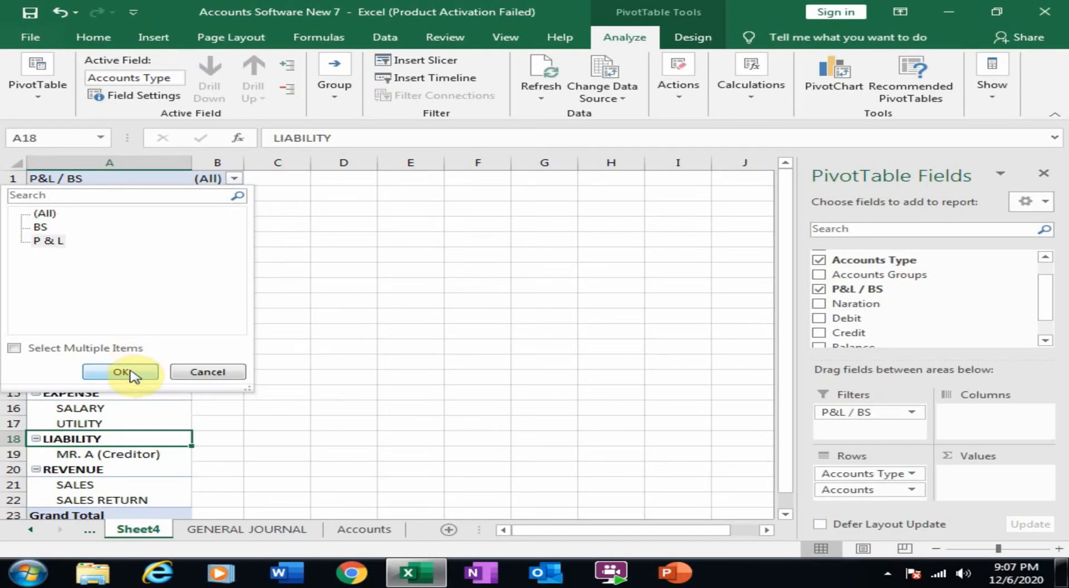
click(120, 372)
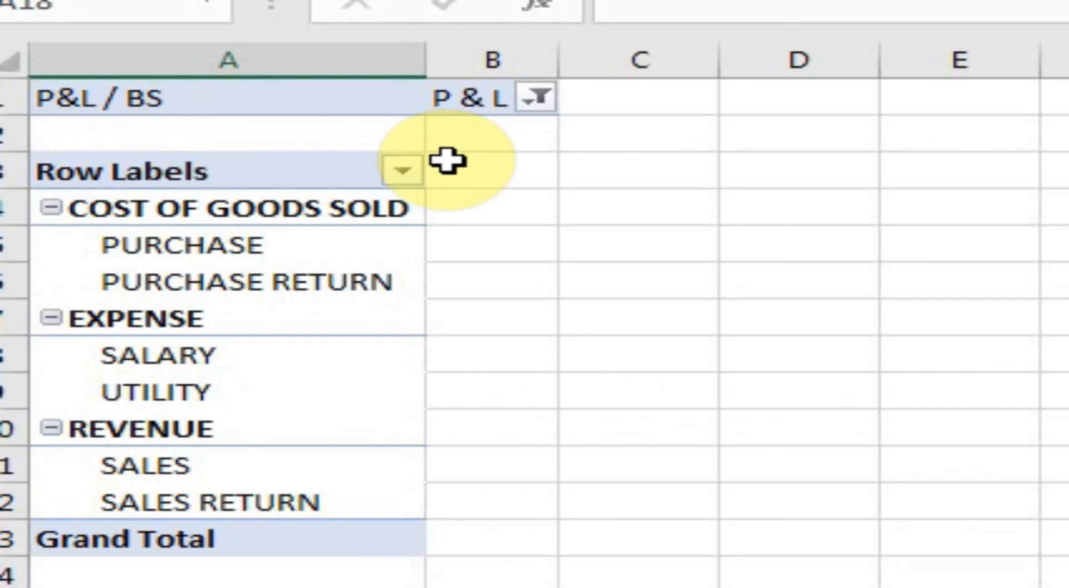
Move the REVENUE group above COST OF GOODS SOLD in the PivotTable.
click(167, 436)
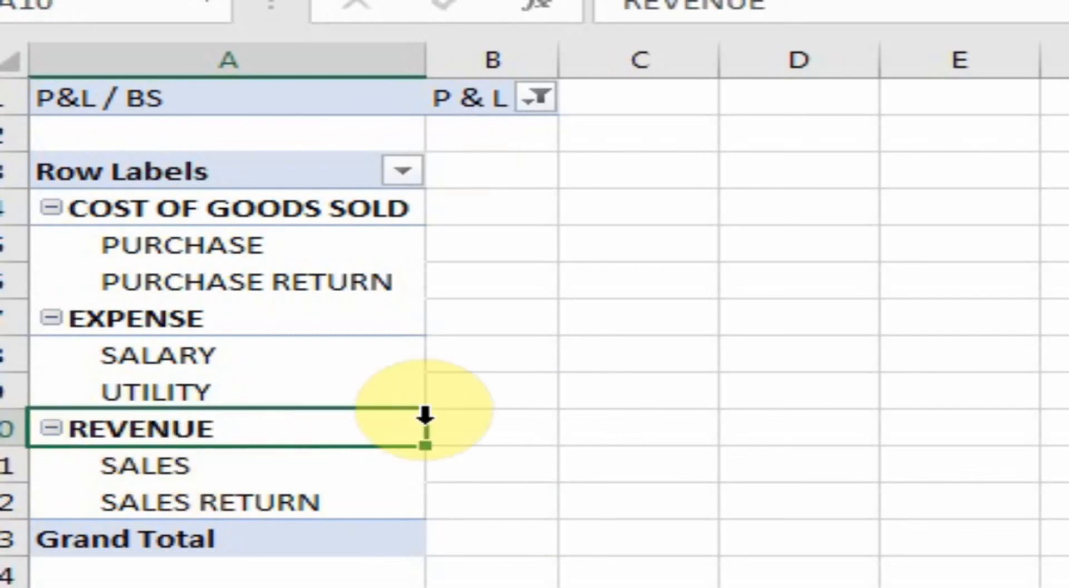
drag(425, 436, 415, 227)
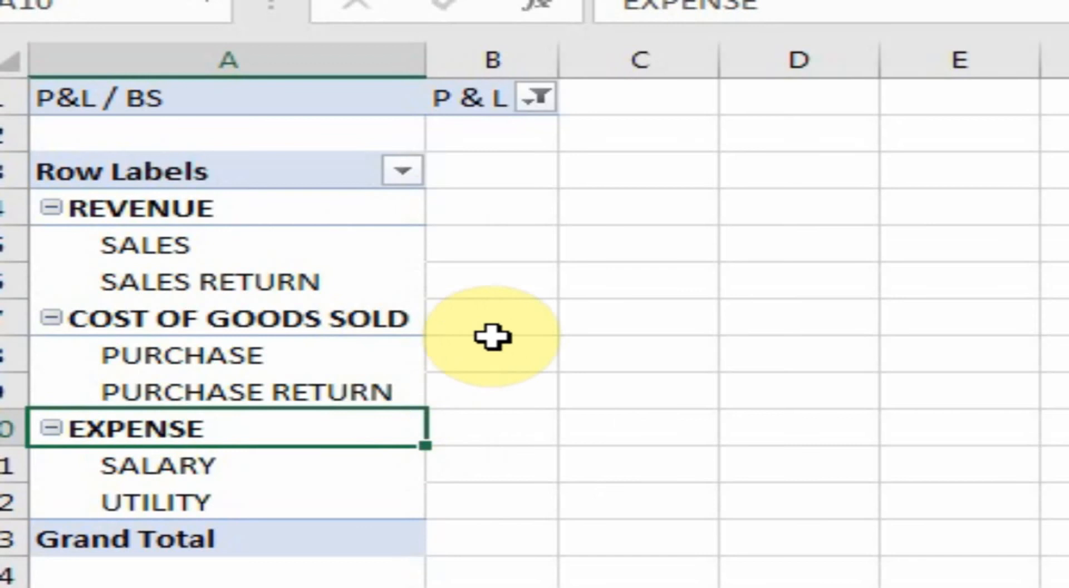
Switch the PivotTable report layout to tabular form and insert a blank line after each item.
click(260, 322)
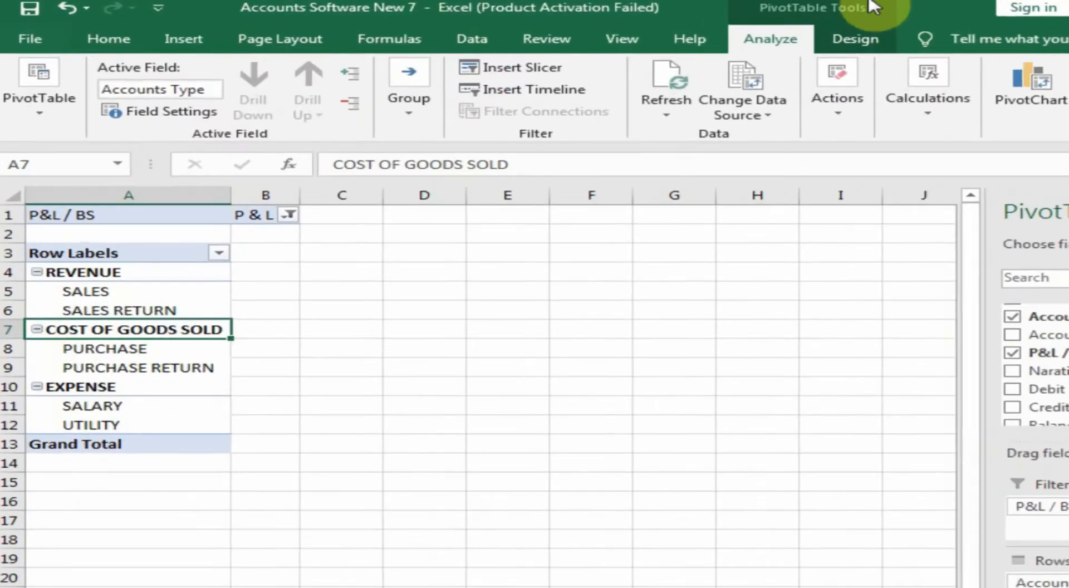
click(701, 38)
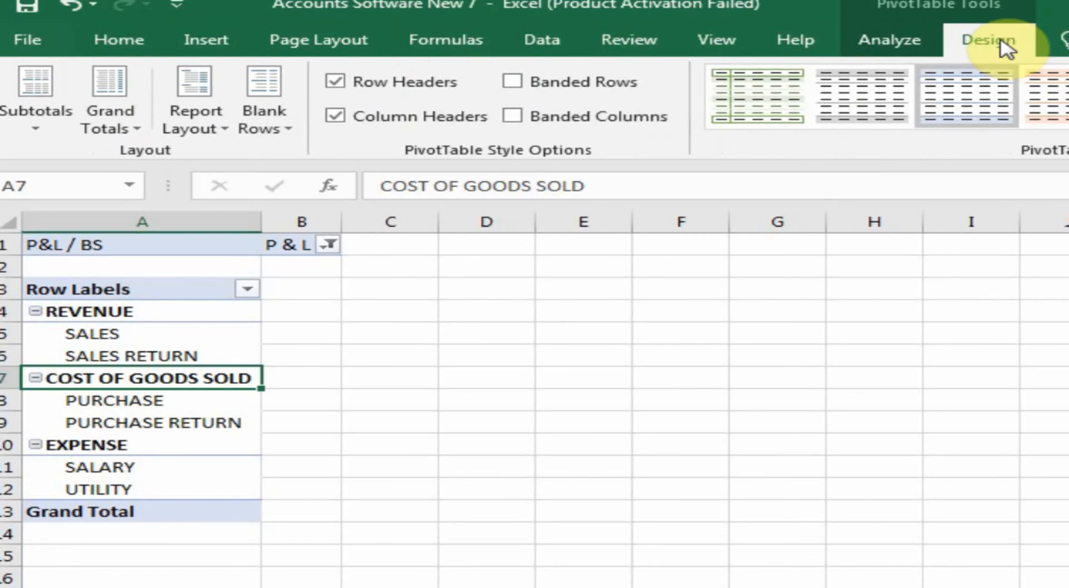
click(202, 131)
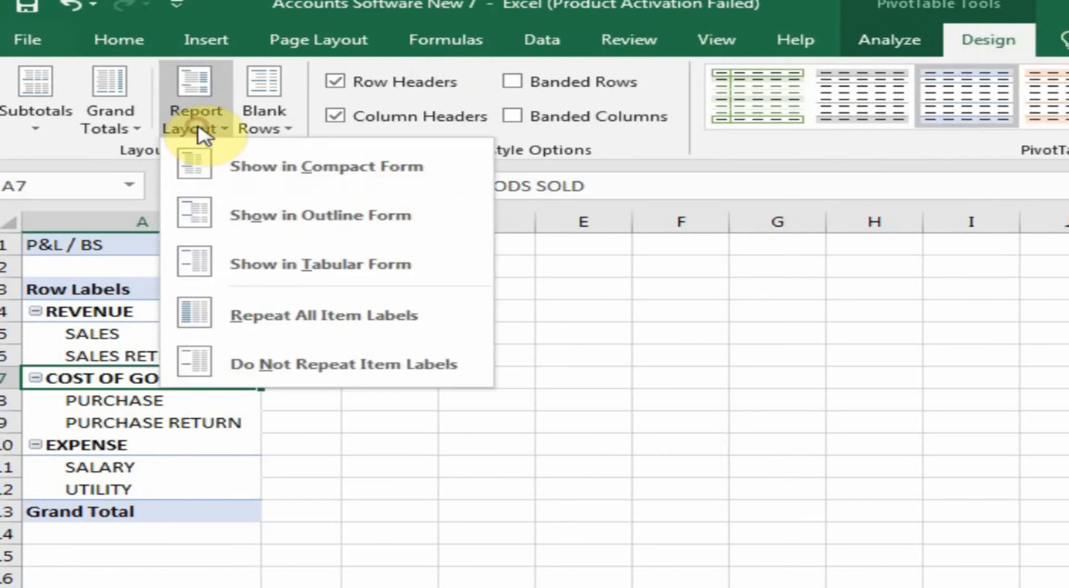
click(331, 269)
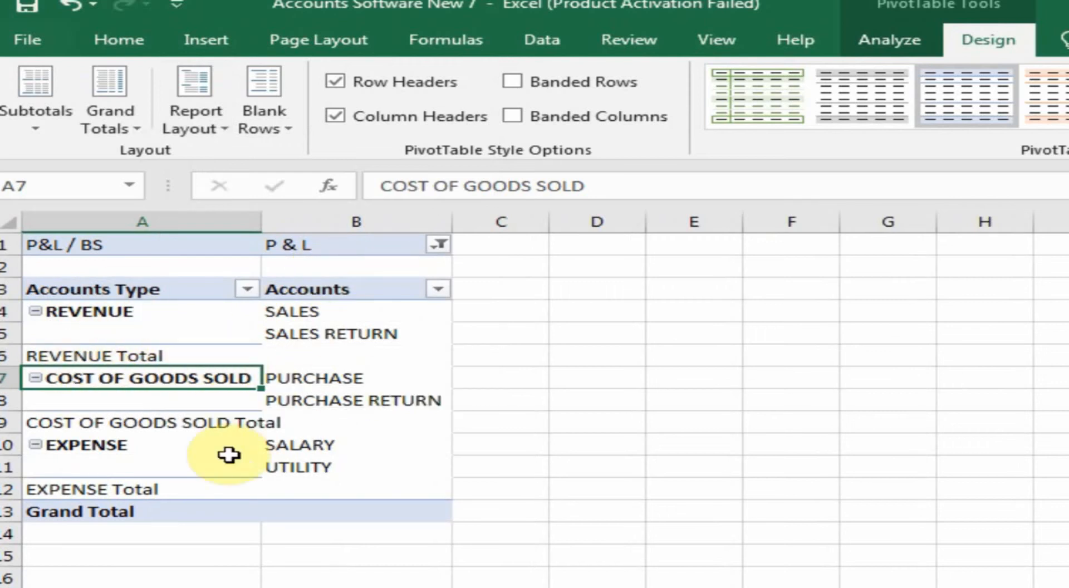
click(258, 130)
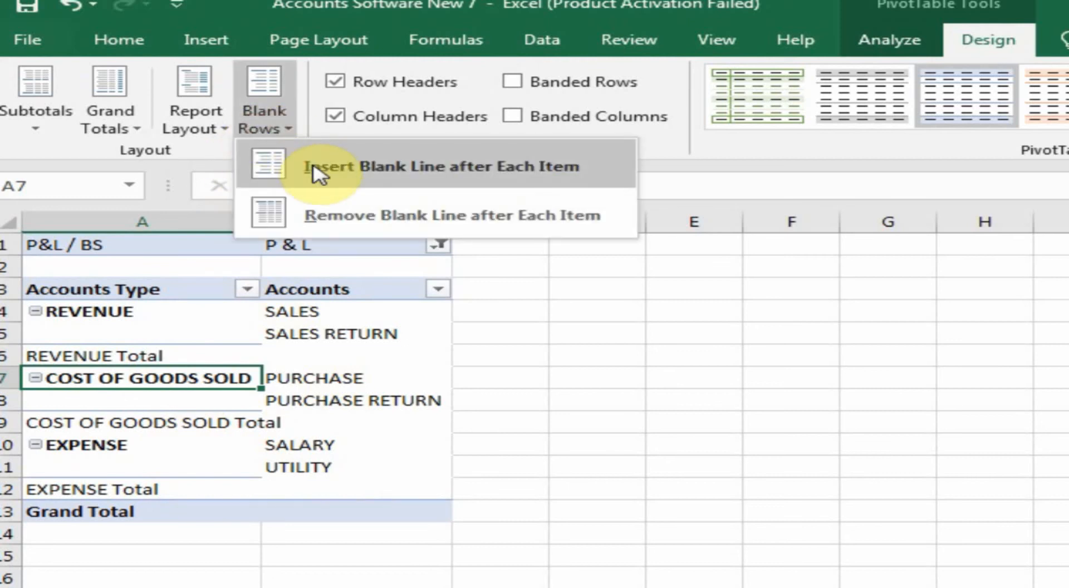
click(317, 173)
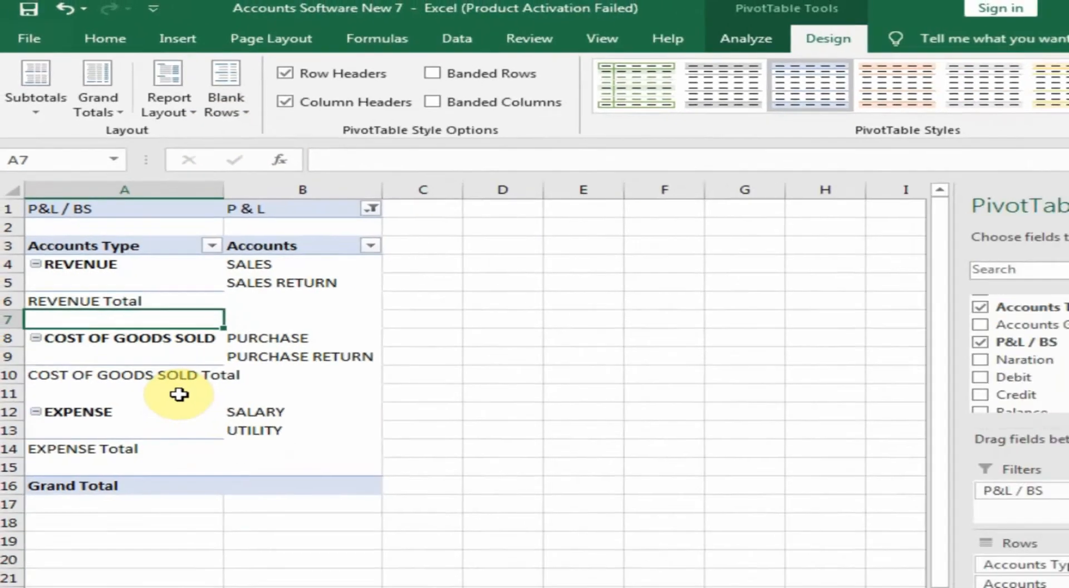
click(179, 394)
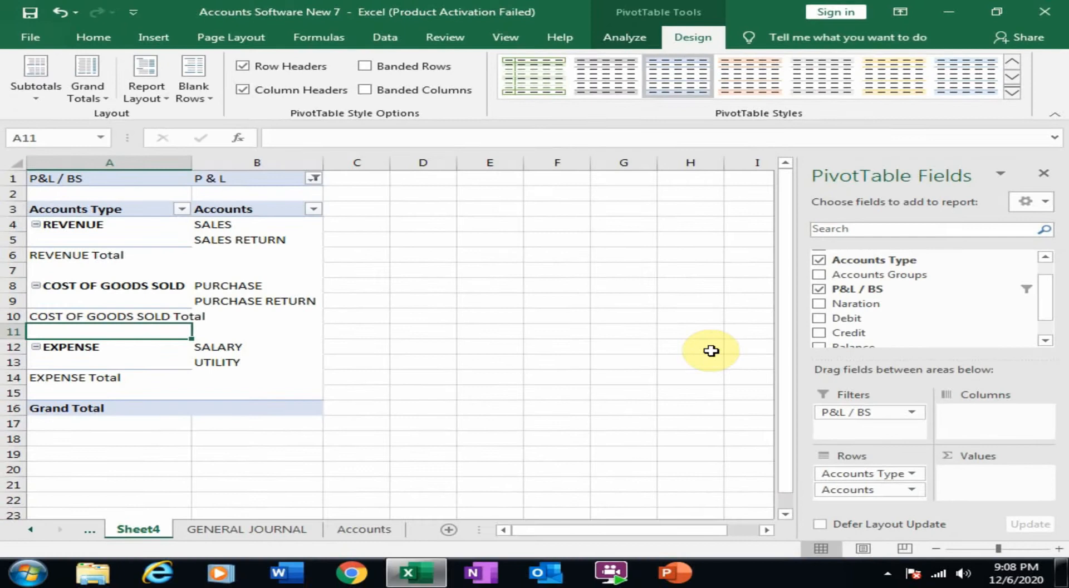
Add Balance to the PivotTable values as a sum and turn grand totals off for rows and columns.
click(1045, 343)
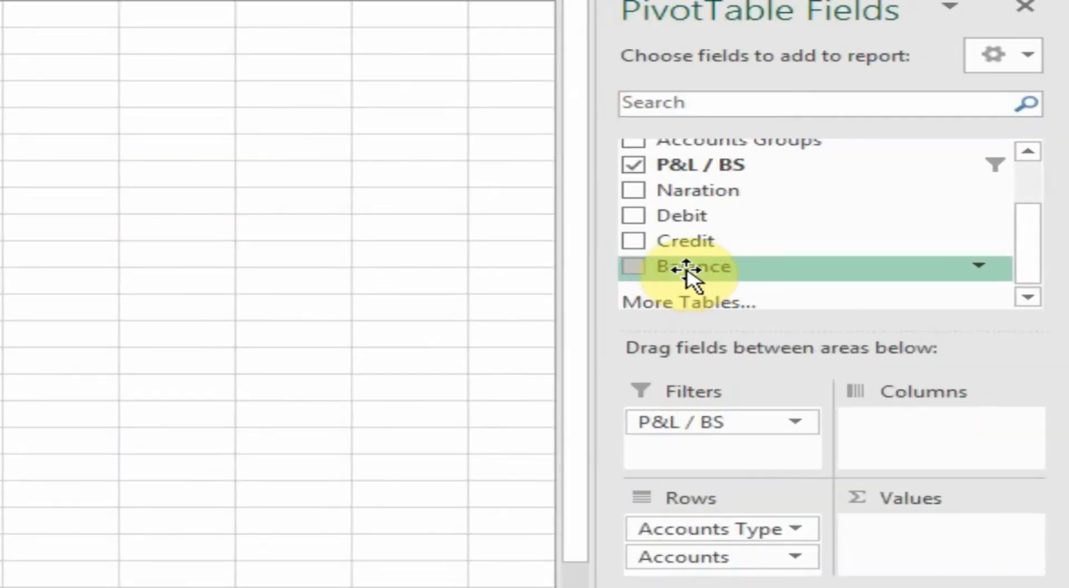
drag(686, 271, 897, 527)
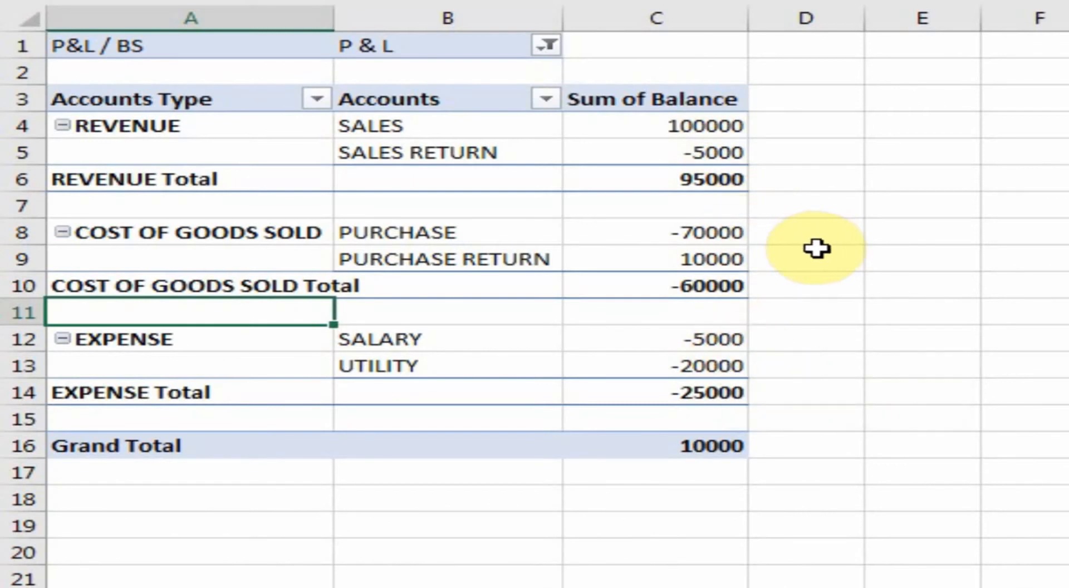
click(160, 451)
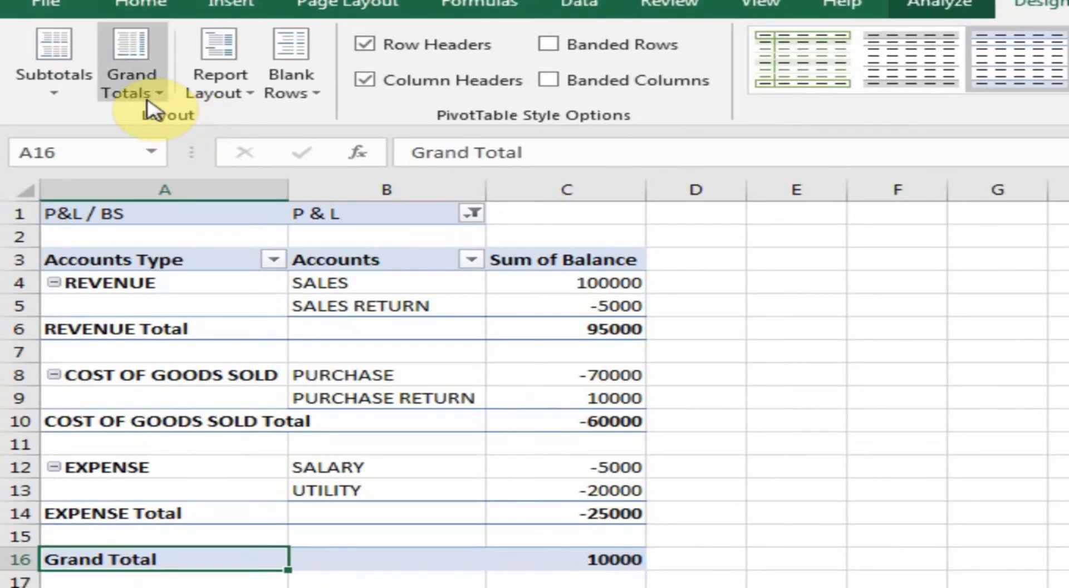
click(148, 101)
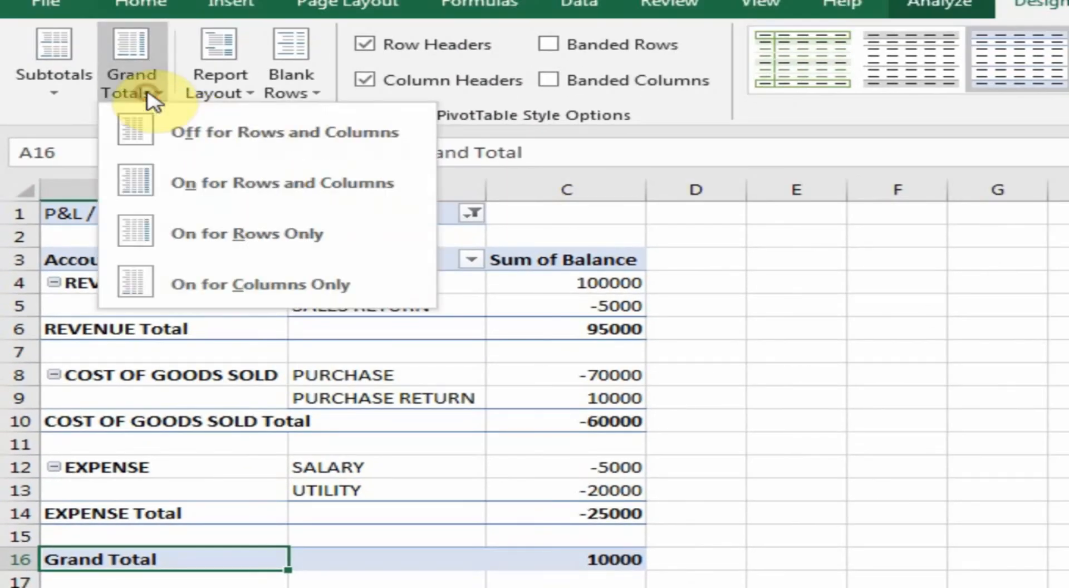
click(219, 148)
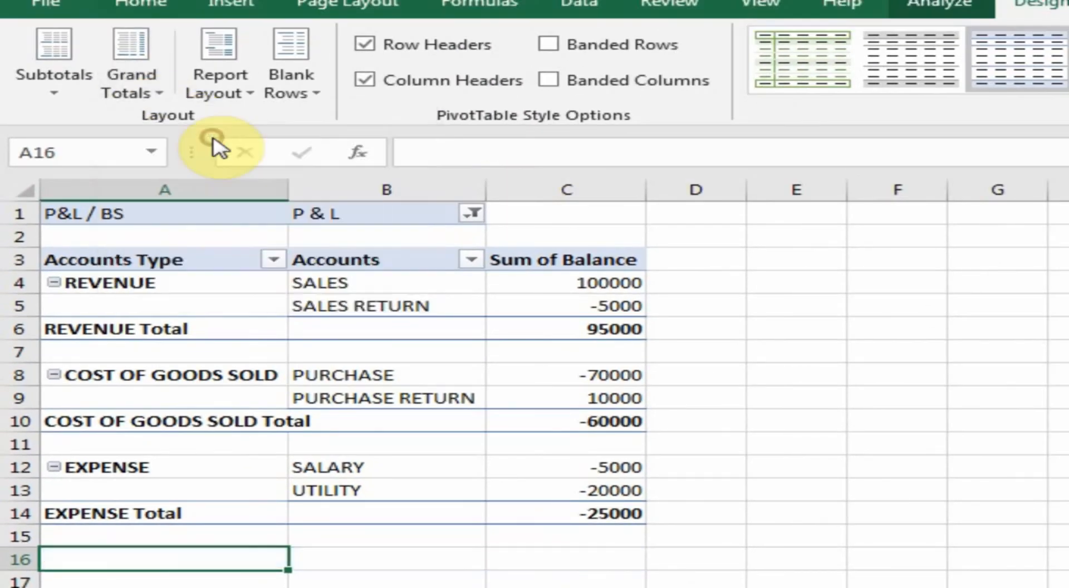
click(385, 375)
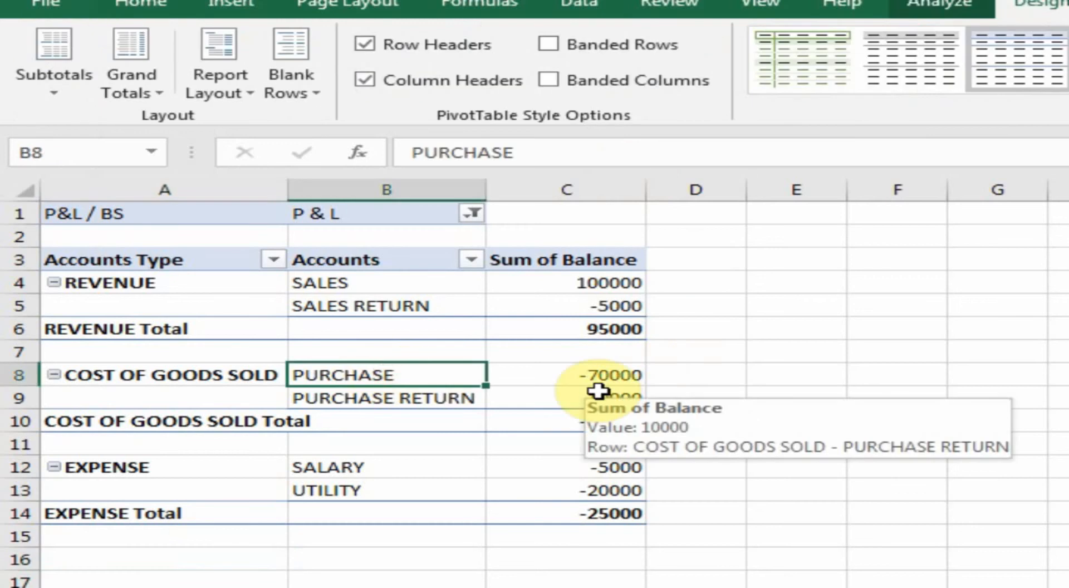
Start a new calculated item in the Accounts Type field and name it GROSS PROFIT.
click(637, 331)
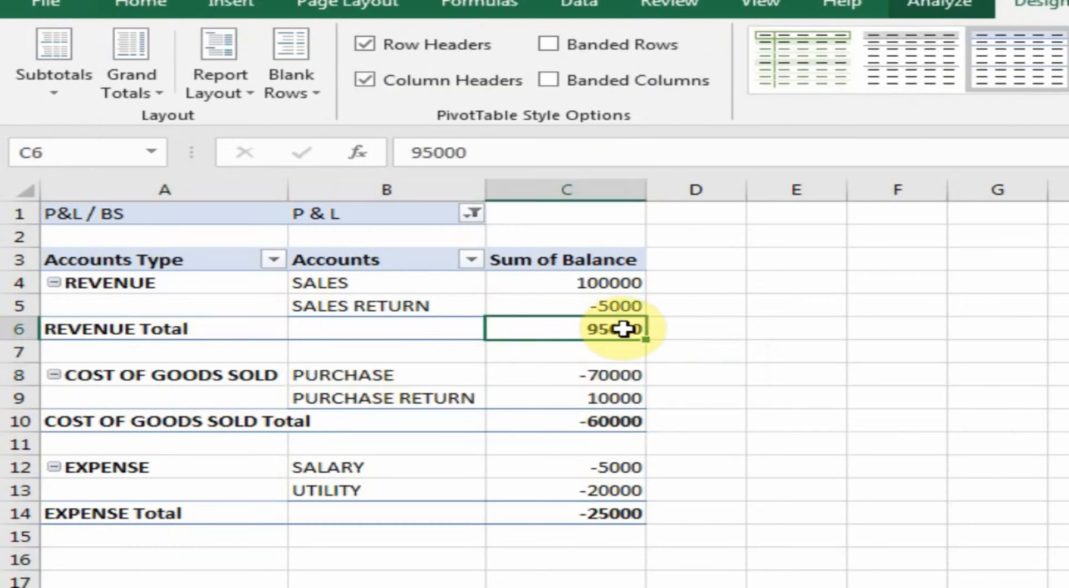
click(576, 423)
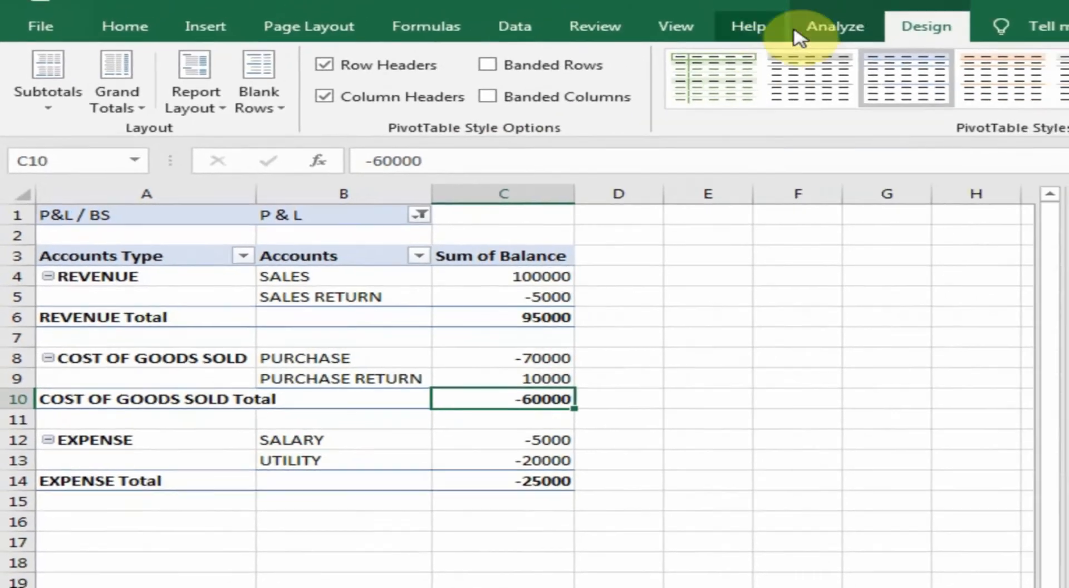
click(936, 8)
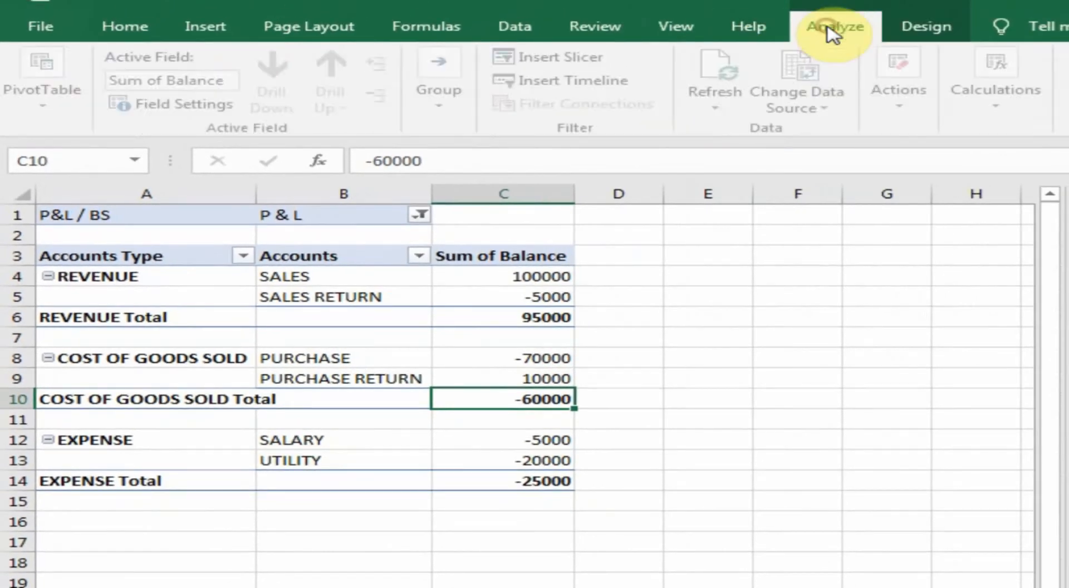
click(997, 111)
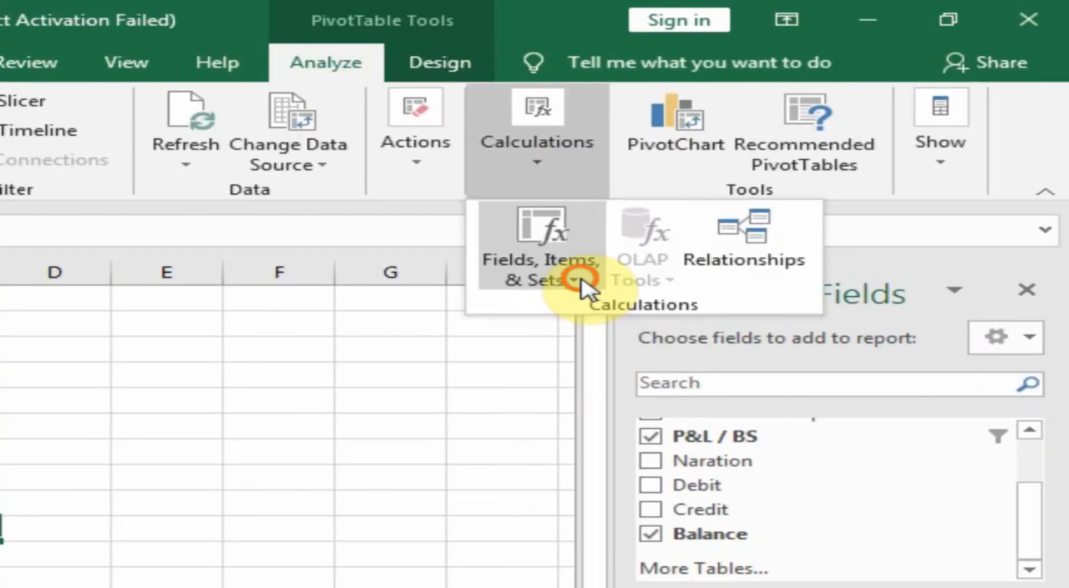
click(574, 278)
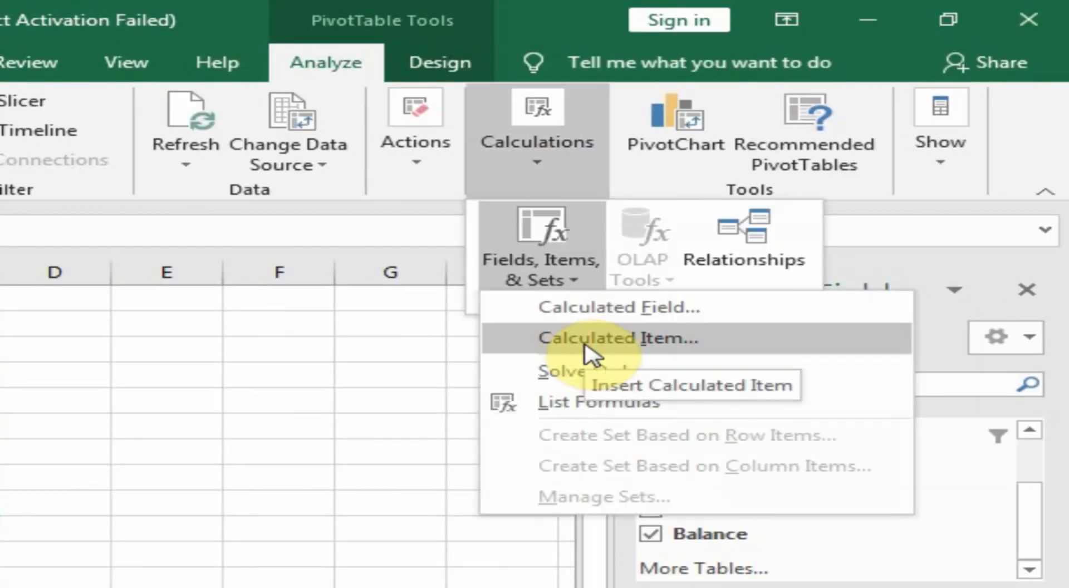
click(590, 353)
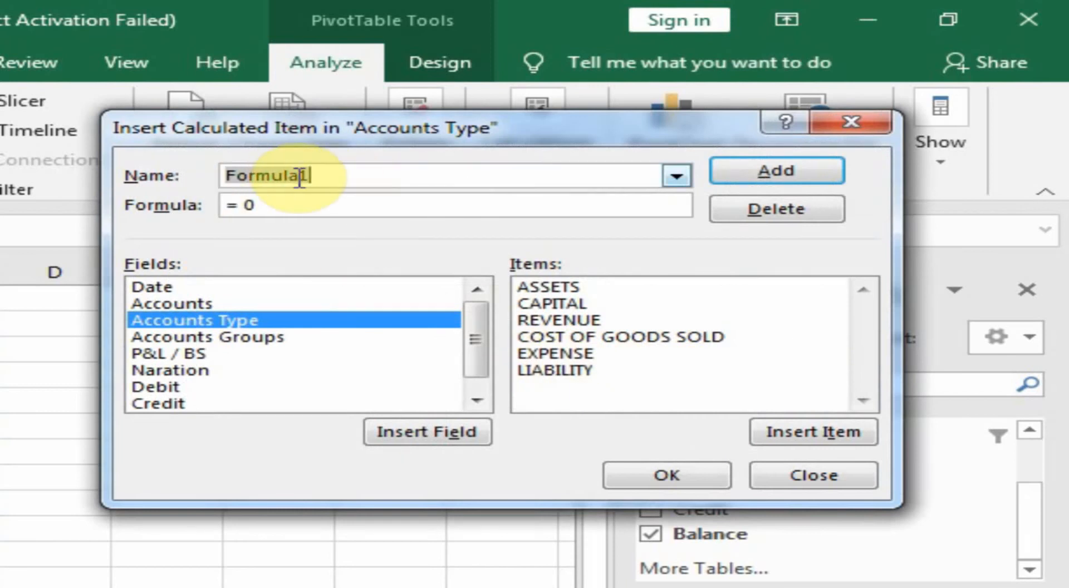
text(GROSS PROFIT)
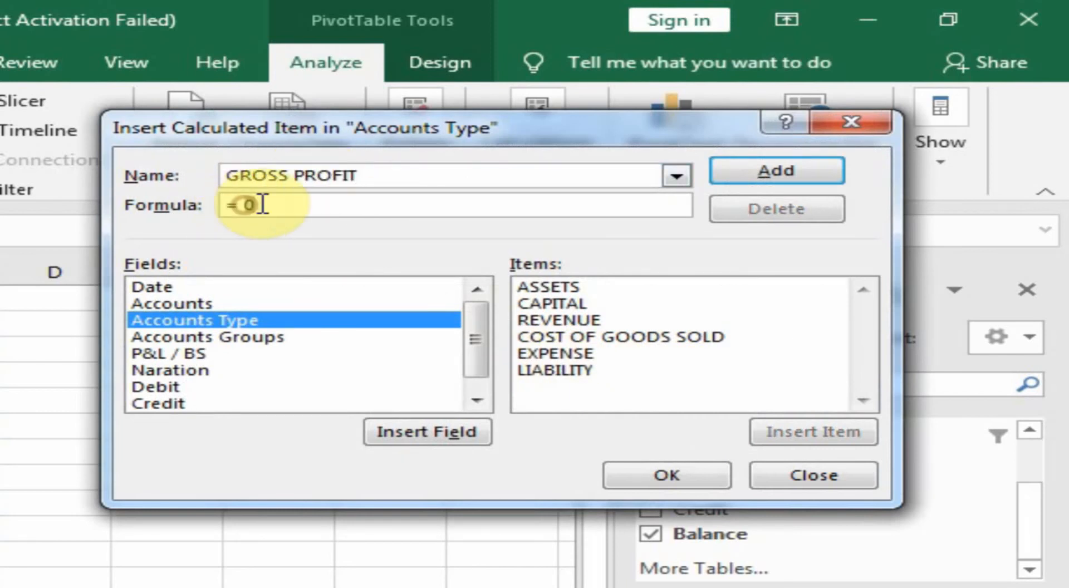
Set the GROSS PROFIT formula to REVENUE + 'COST OF GOODS SOLD' and add the item to the PivotTable.
drag(263, 203, 298, 205)
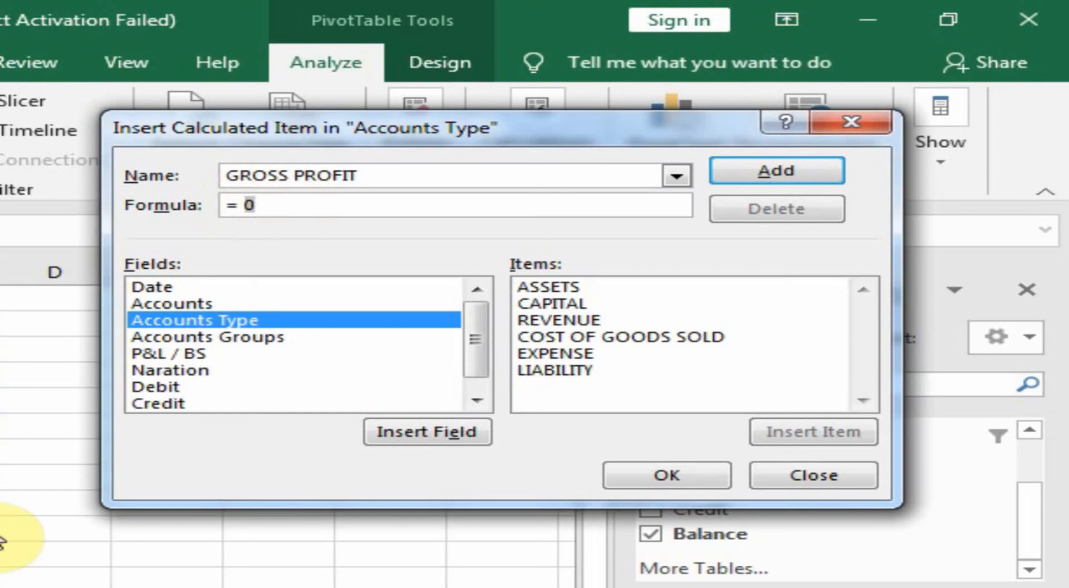
double_click(590, 321)
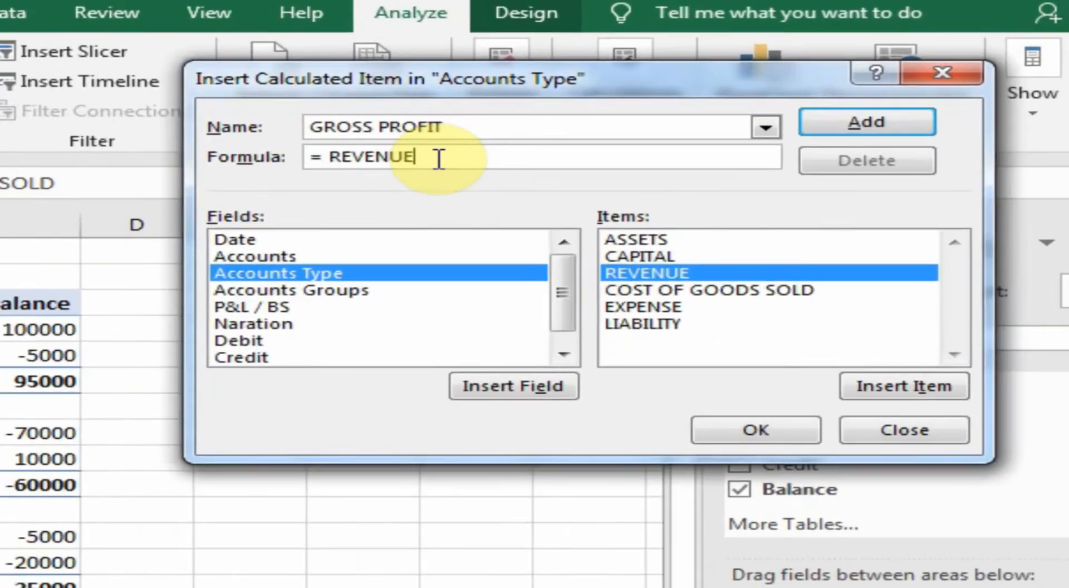
text(+)
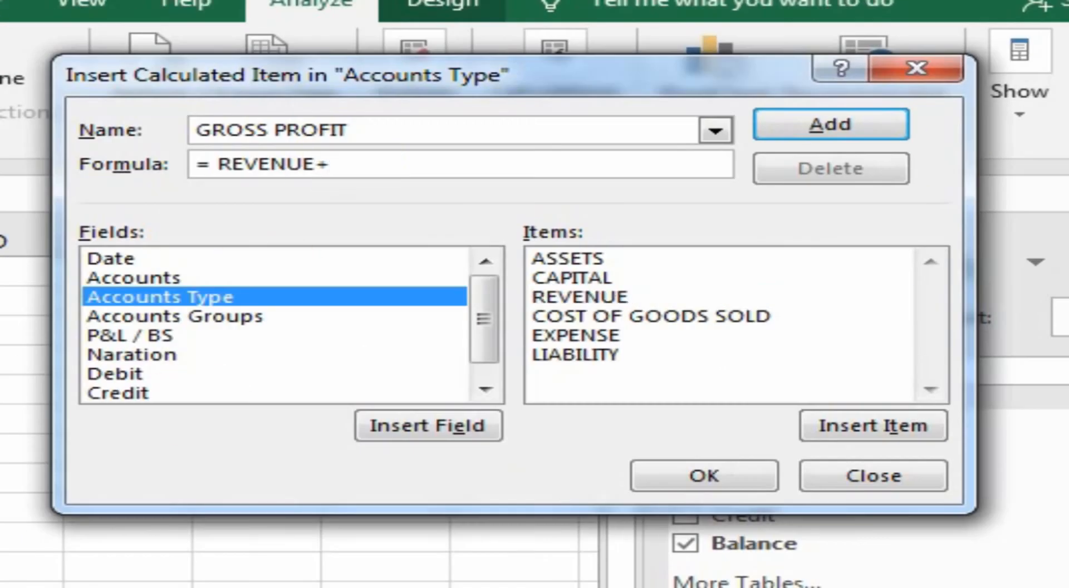
double_click(676, 317)
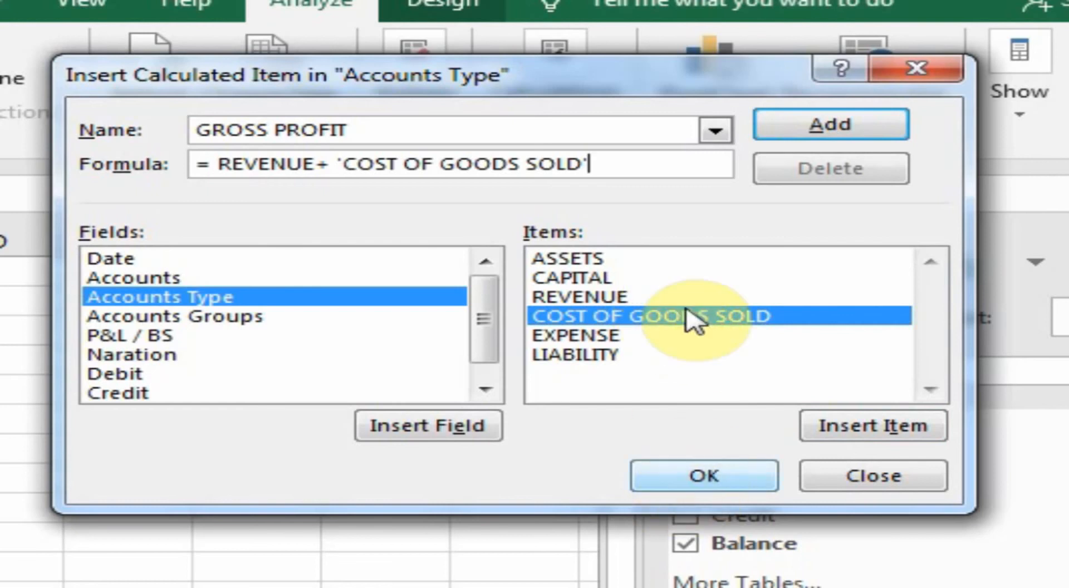
click(808, 129)
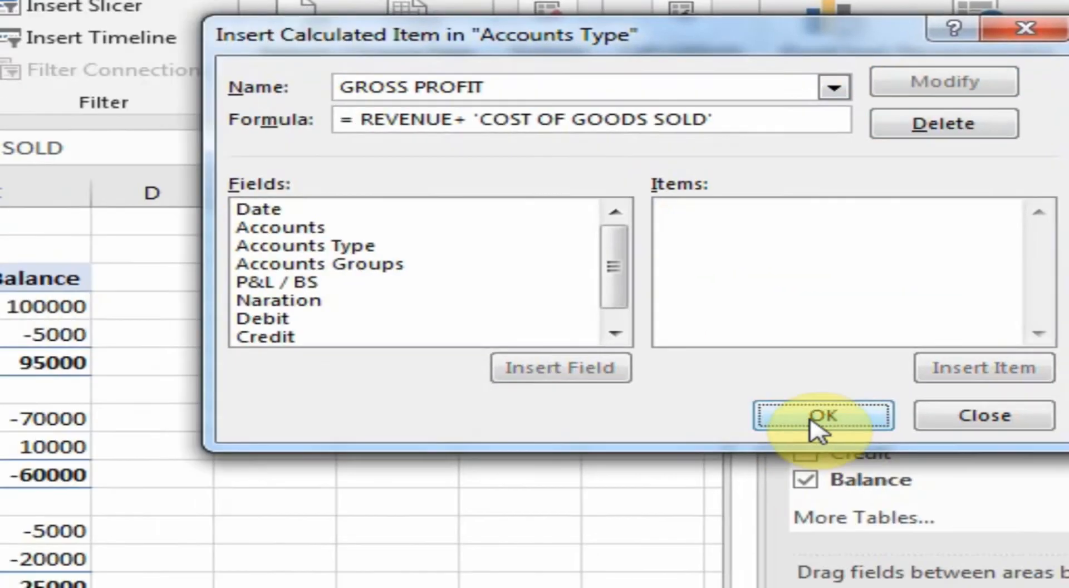
click(705, 475)
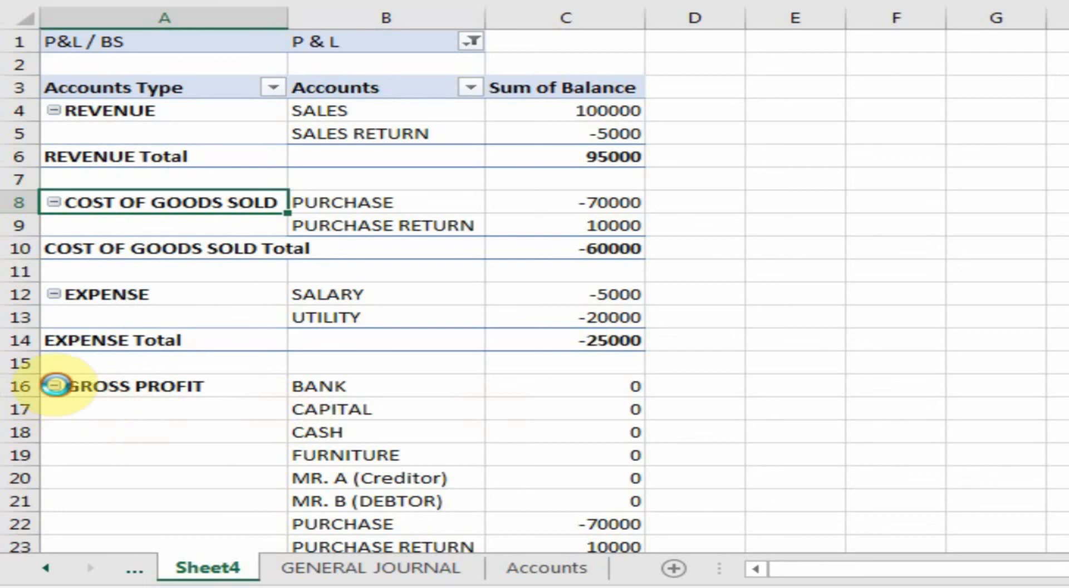
Collapse the GROSS PROFIT group and move it between COST OF GOODS SOLD and EXPENSE in the PivotTable.
click(54, 386)
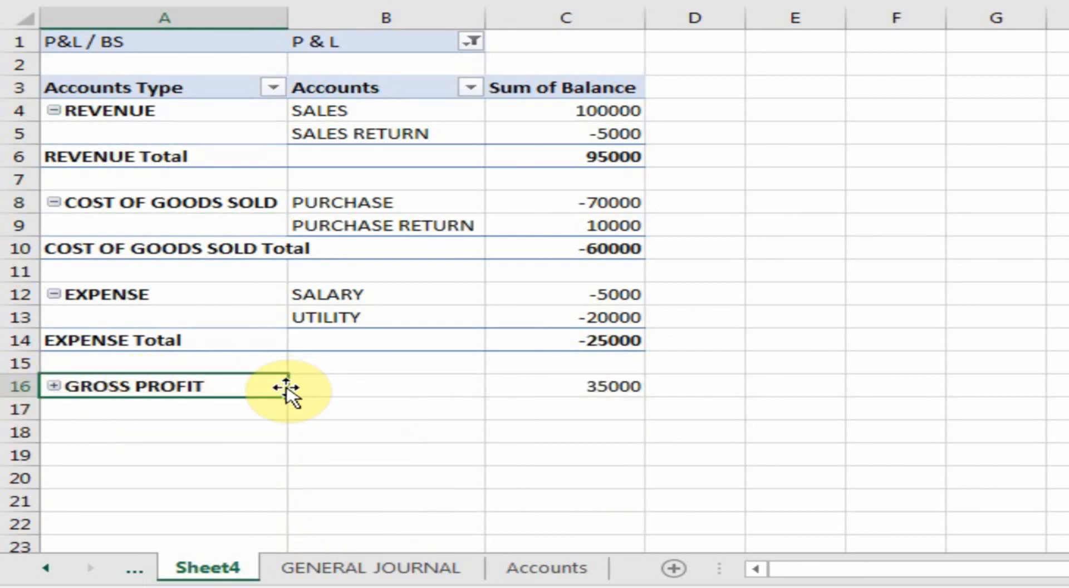
drag(287, 385, 267, 269)
click(585, 294)
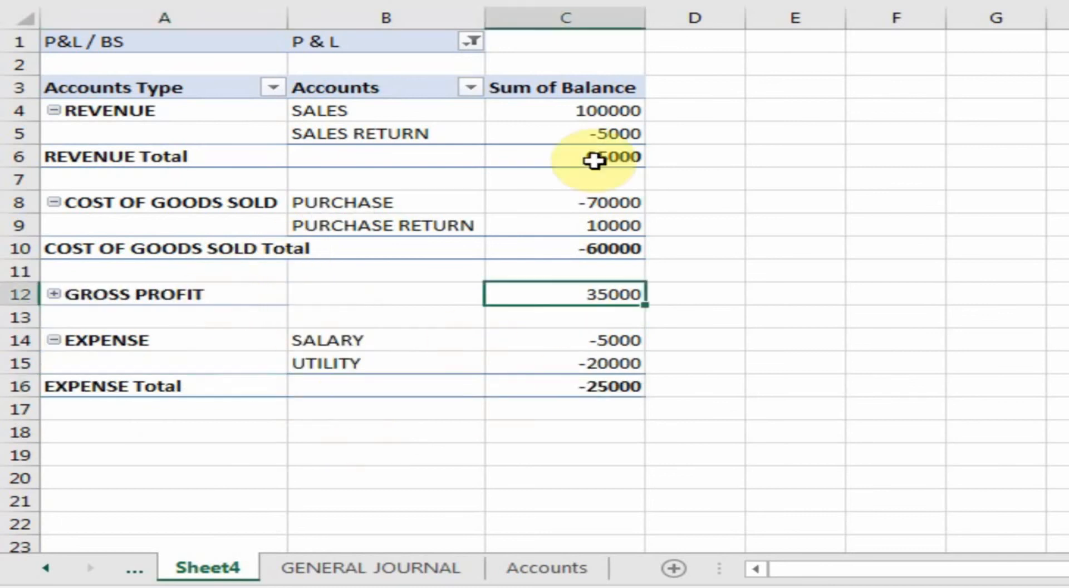
click(607, 167)
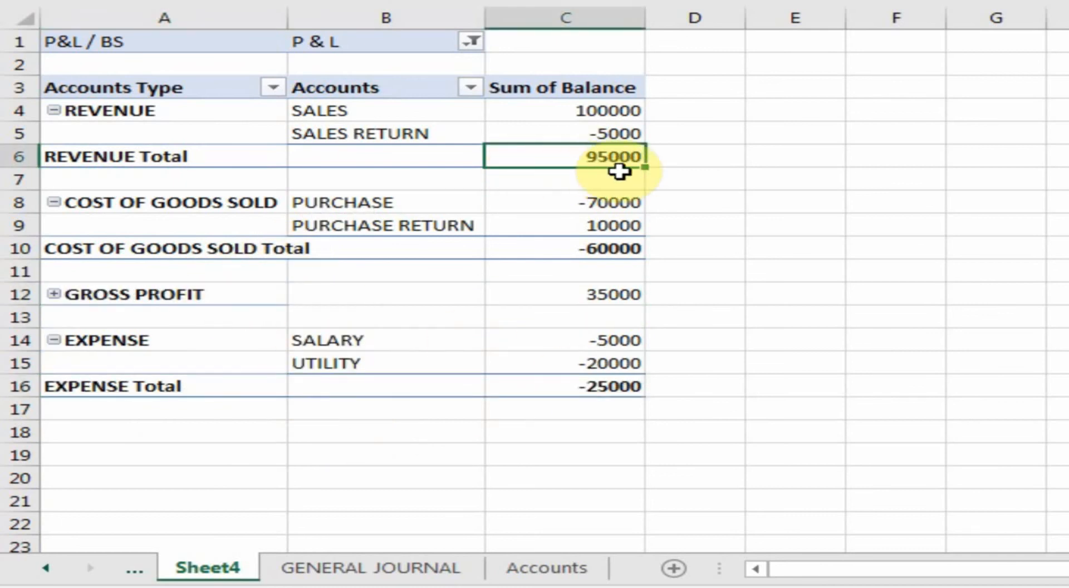
click(523, 254)
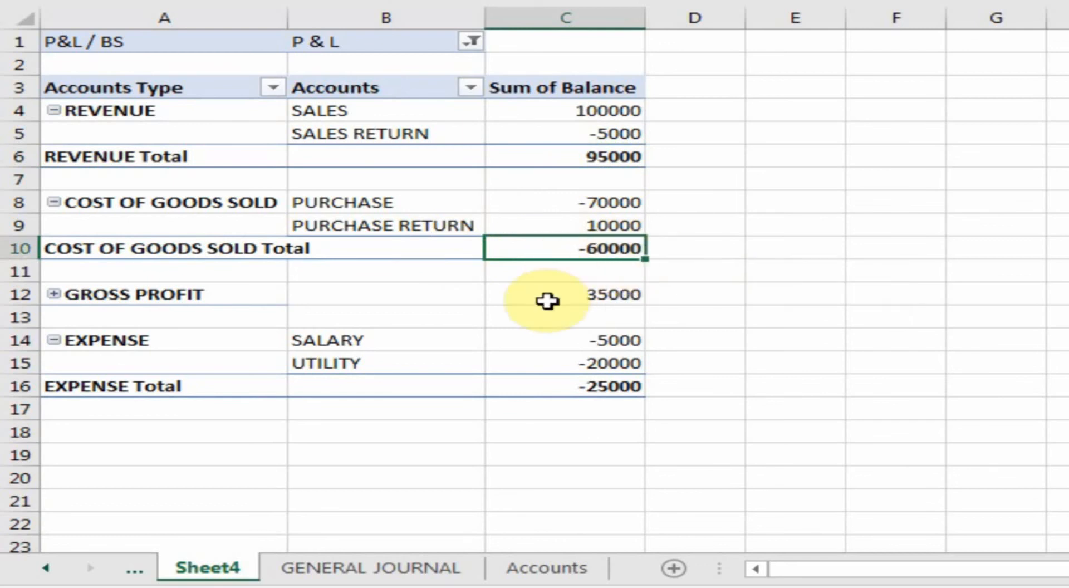
click(615, 299)
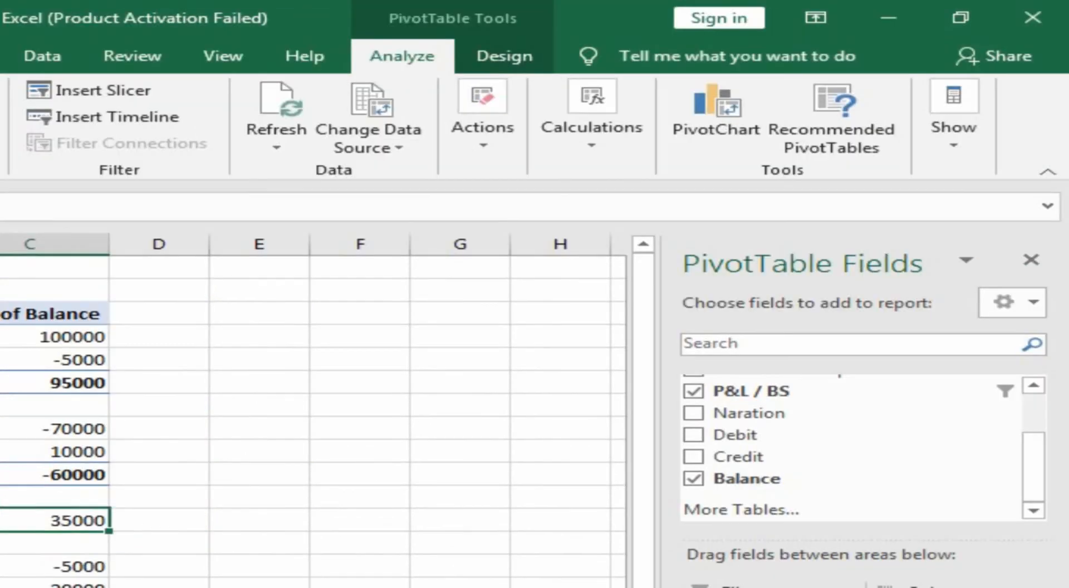
Start another calculated item in the Accounts Type field and name it NET PROFIT.
click(1, 520)
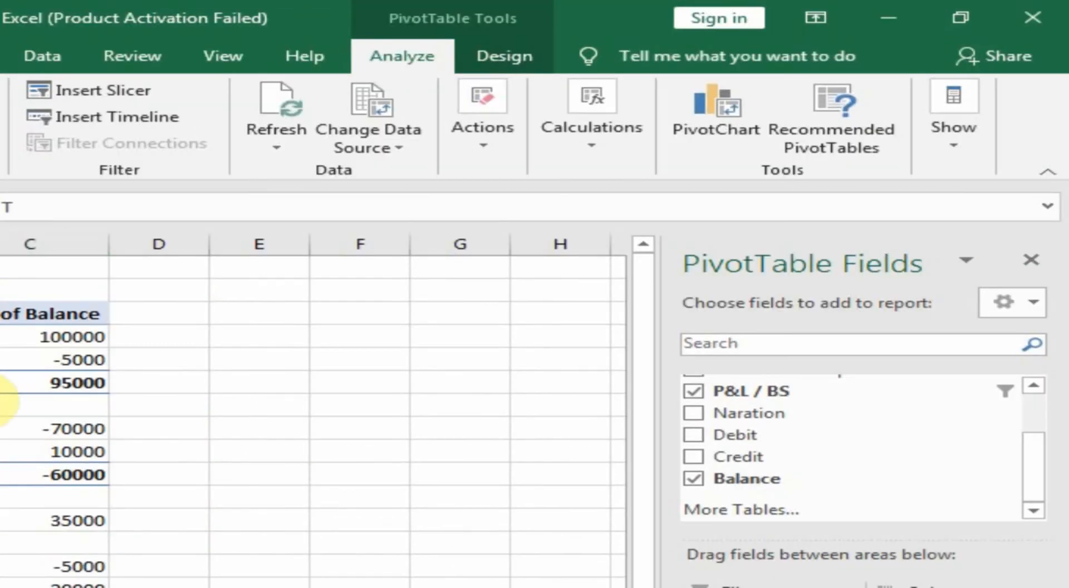
click(593, 146)
click(596, 228)
click(627, 311)
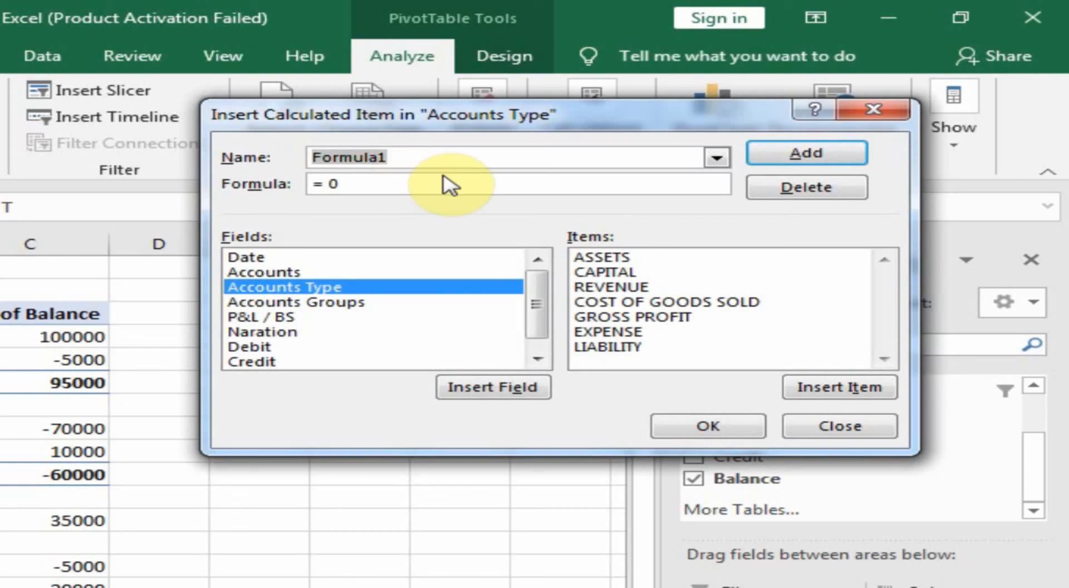
text(NET PROFIT)
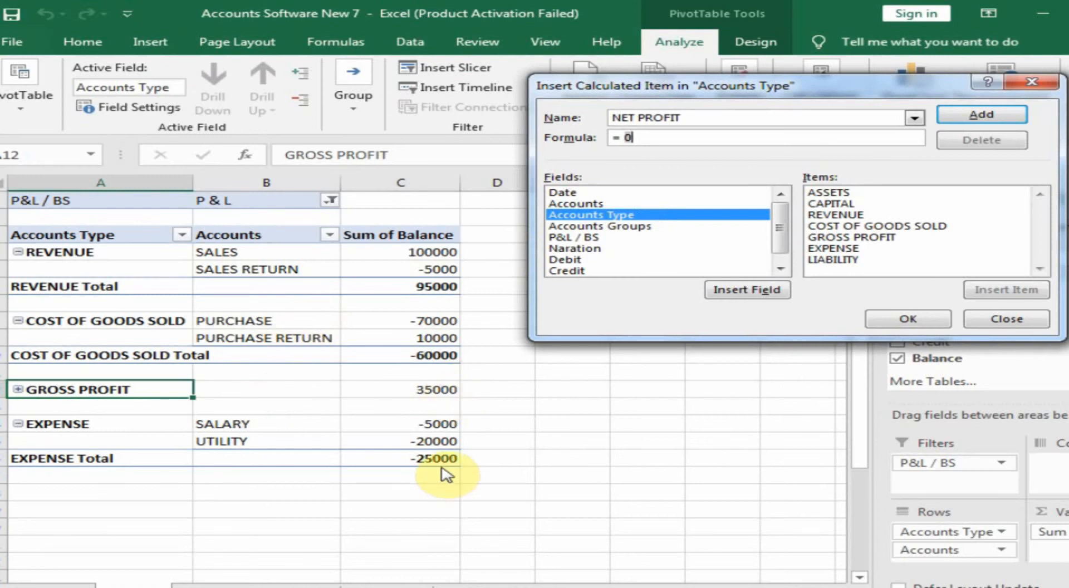
Set the NET PROFIT formula to 'GROSS PROFIT' + EXPENSE and add the item to the PivotTable.
double_click(843, 238)
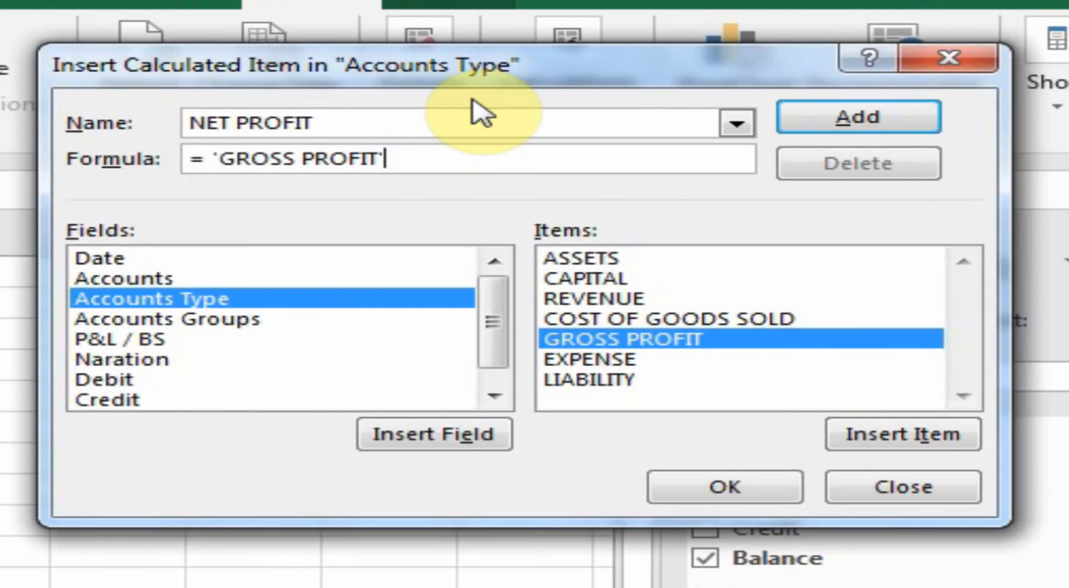
text(+)
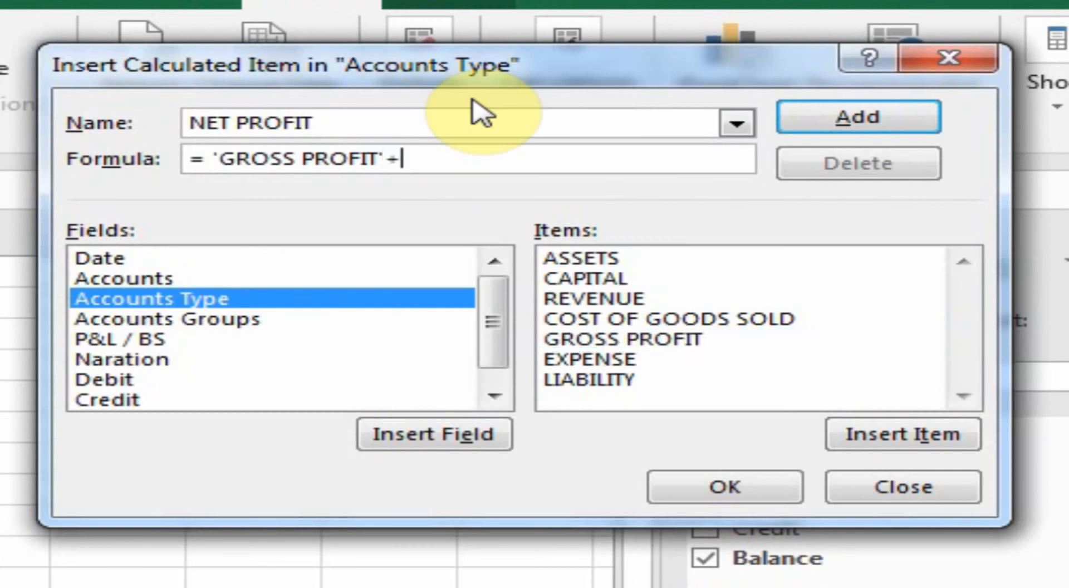
double_click(599, 359)
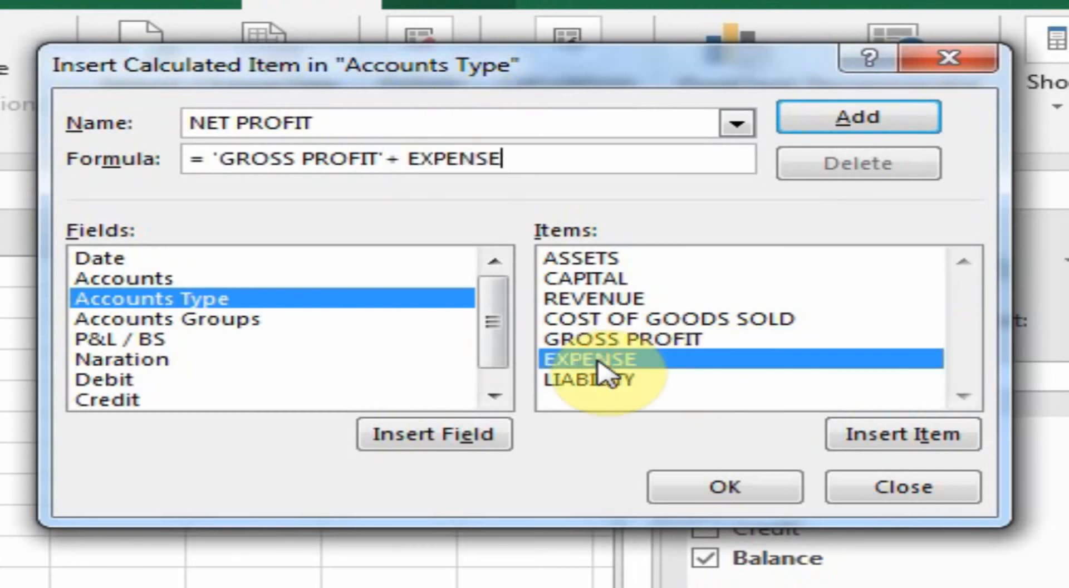
click(829, 118)
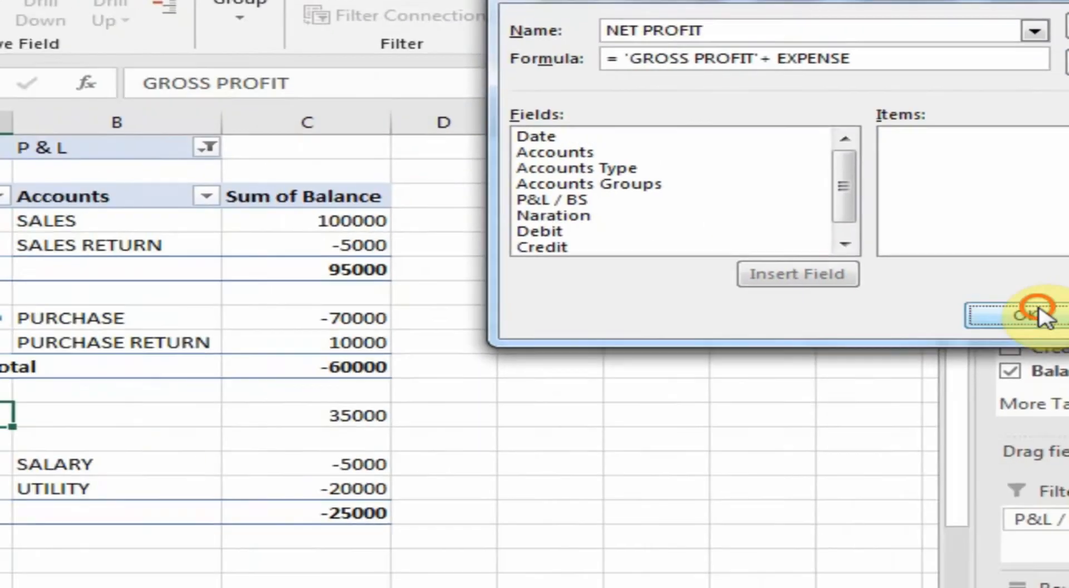
click(725, 487)
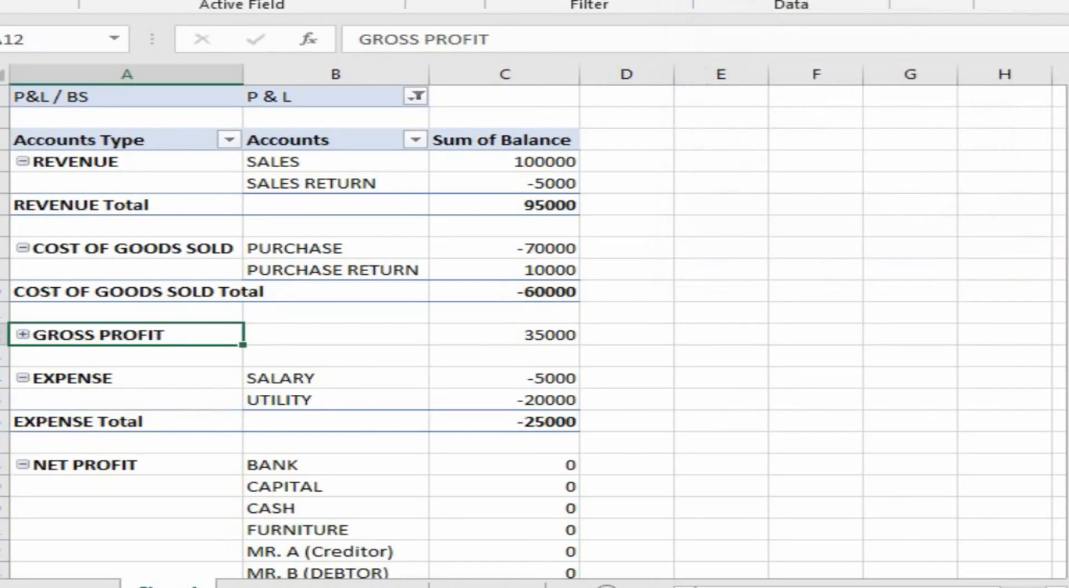
Collapse the NET PROFIT group and check its amount against the gross profit and the expense total.
click(22, 464)
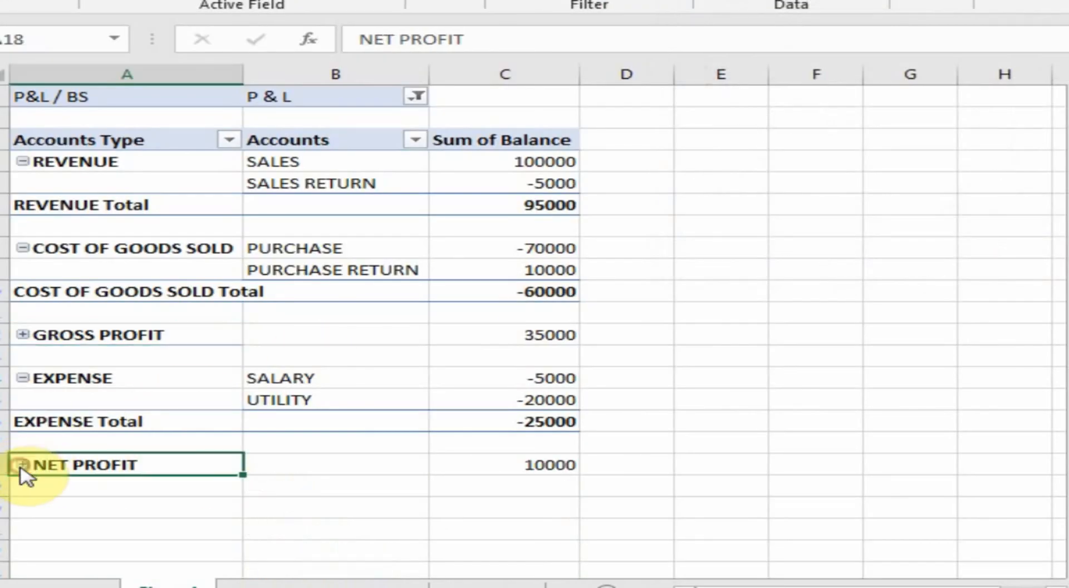
click(518, 465)
click(540, 337)
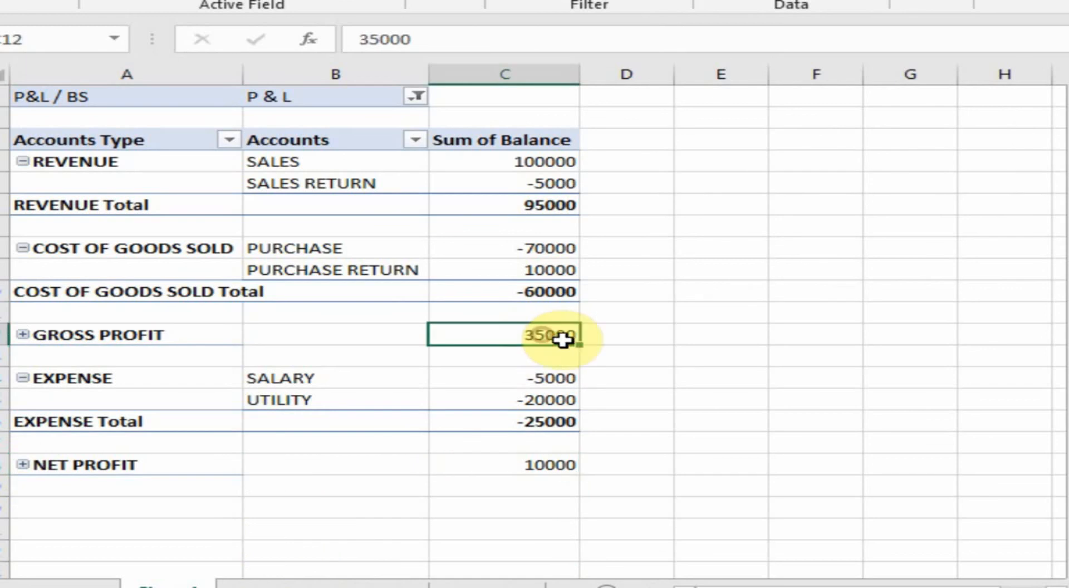
click(553, 424)
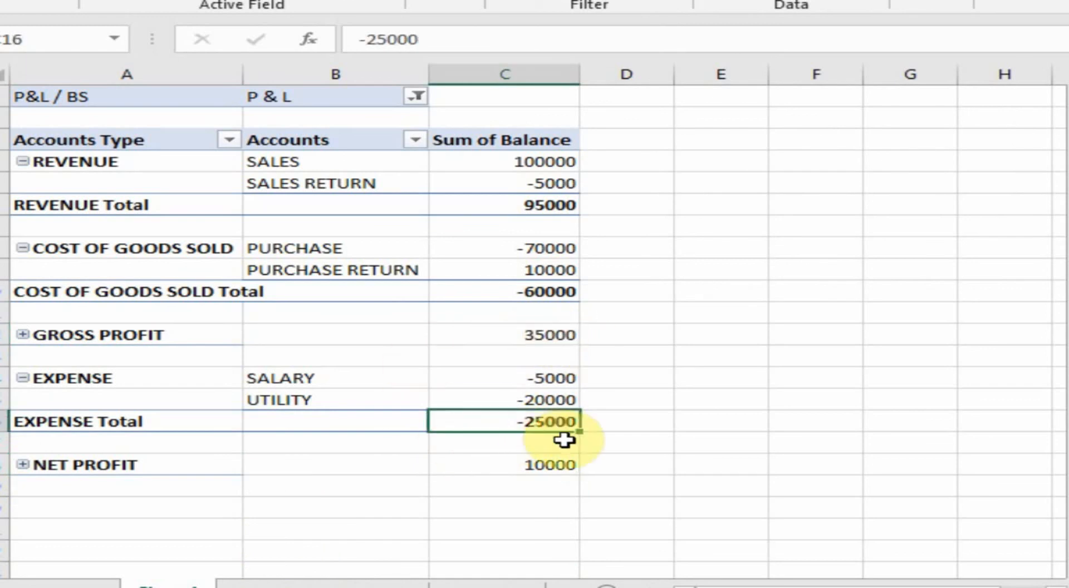
click(541, 471)
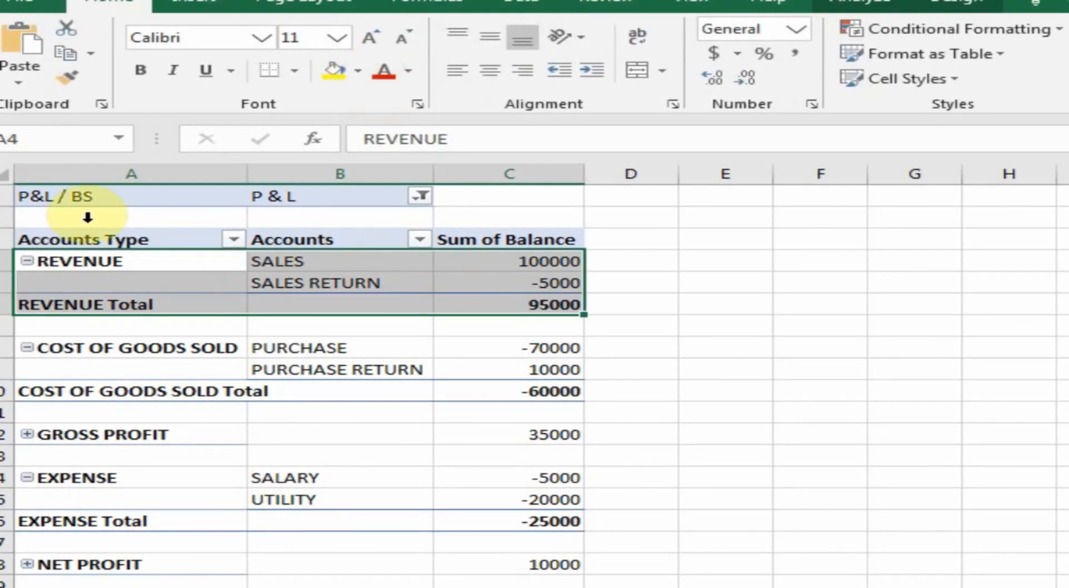
Fill the REVENUE block with light blue and the COST OF GOODS SOLD block with light green.
click(358, 72)
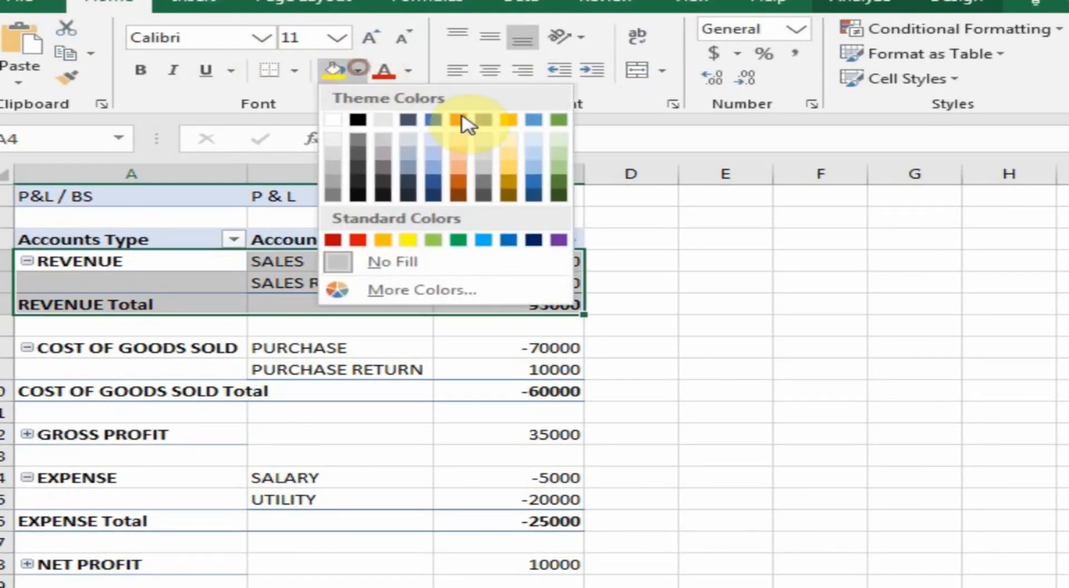
click(527, 141)
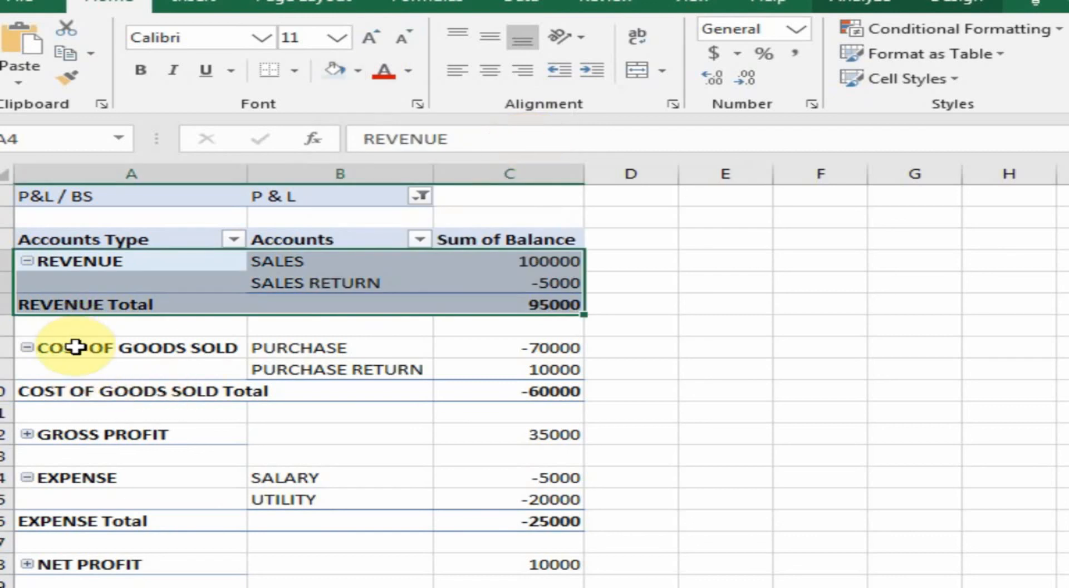
click(76, 349)
drag(250, 355, 490, 391)
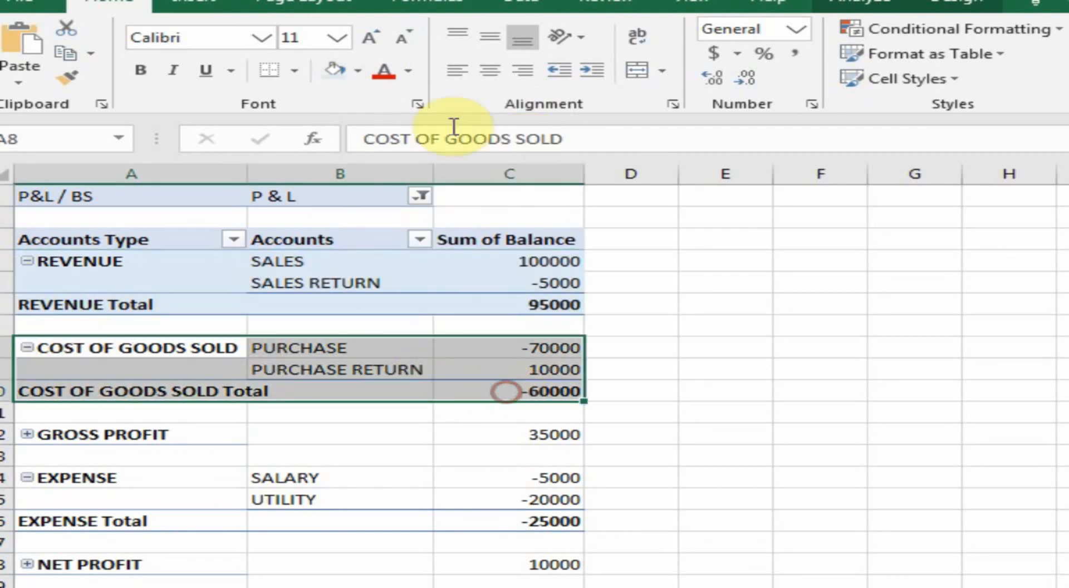
click(357, 71)
click(558, 146)
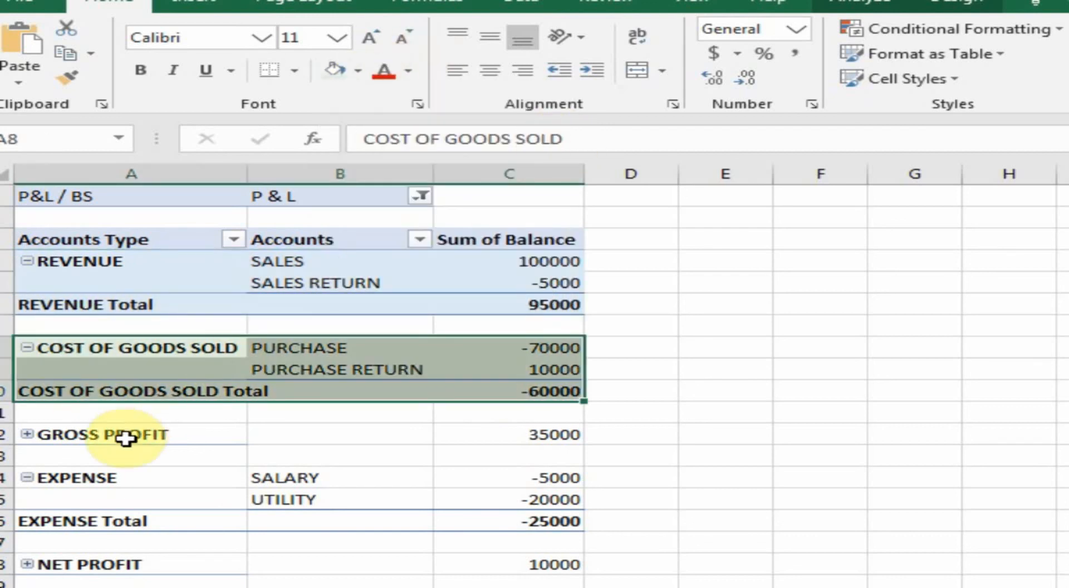
Fill the EXPENSE block, including its total row, with light gold.
drag(118, 488, 490, 518)
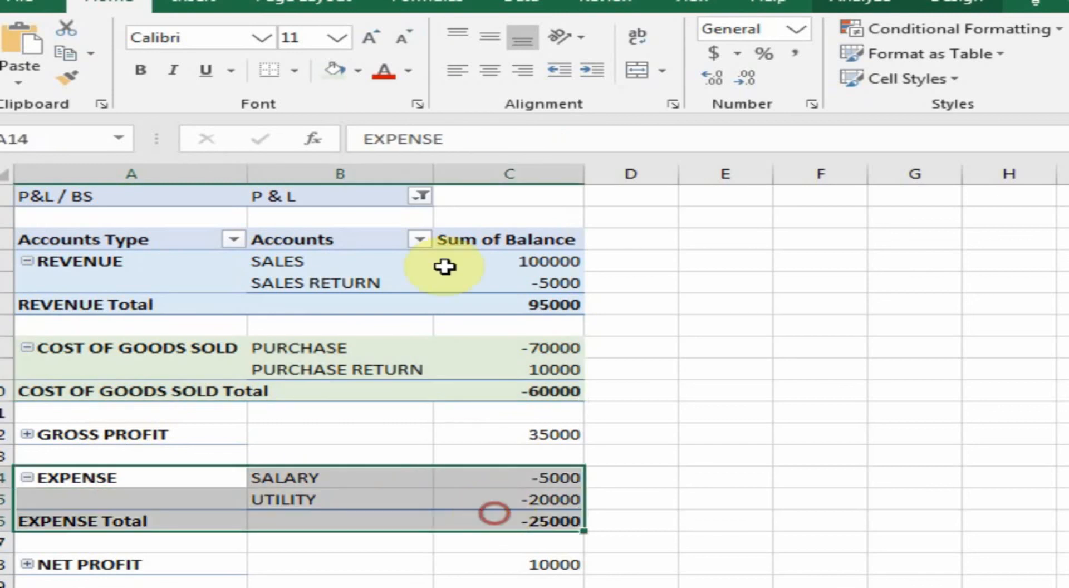
click(357, 70)
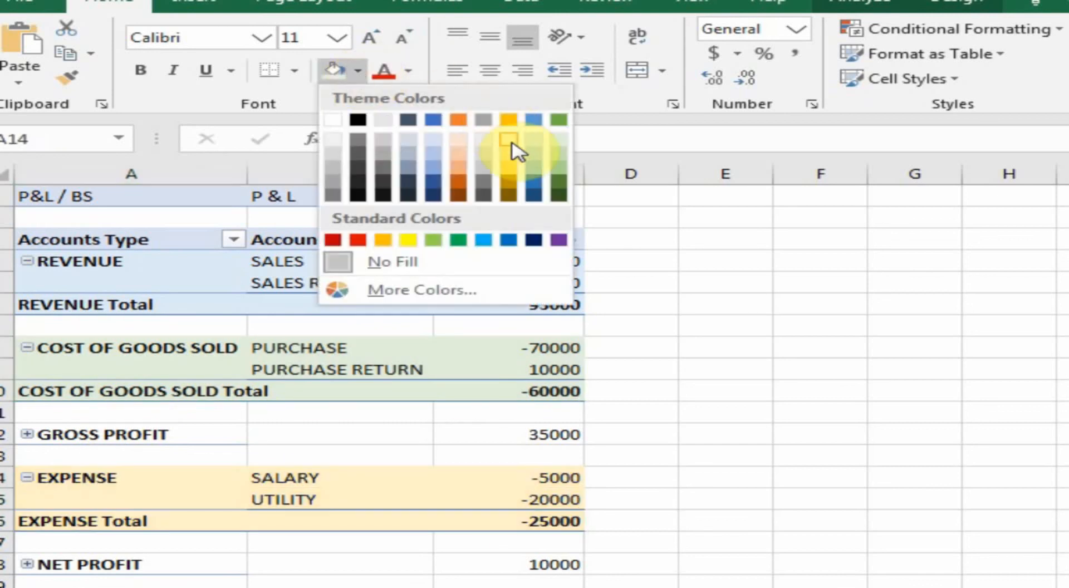
click(513, 147)
click(349, 518)
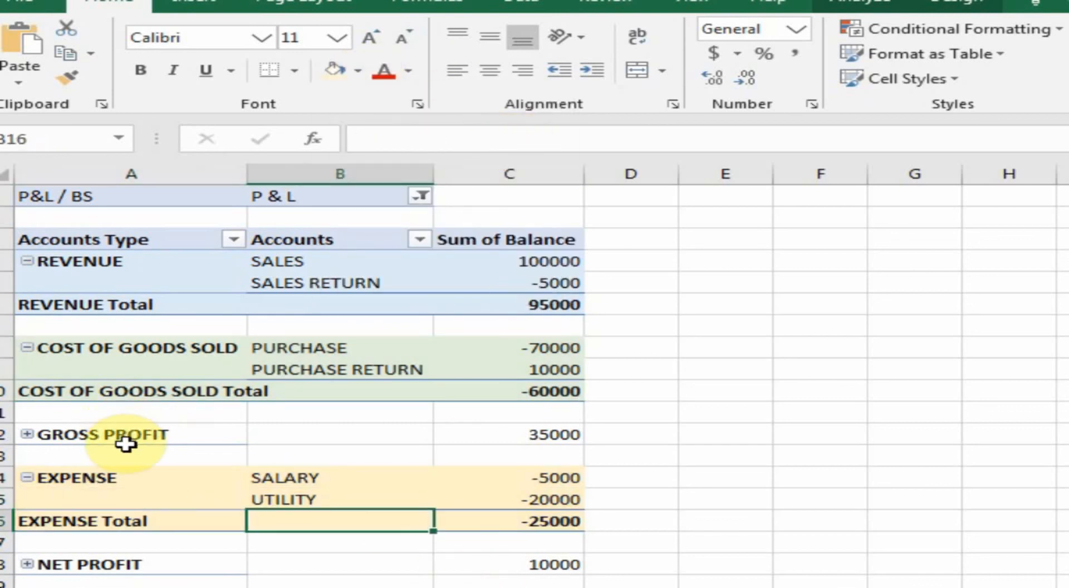
Format the GROSS PROFIT row with a yellow fill, bold text and a Top and Double Bottom Border.
drag(129, 440, 556, 434)
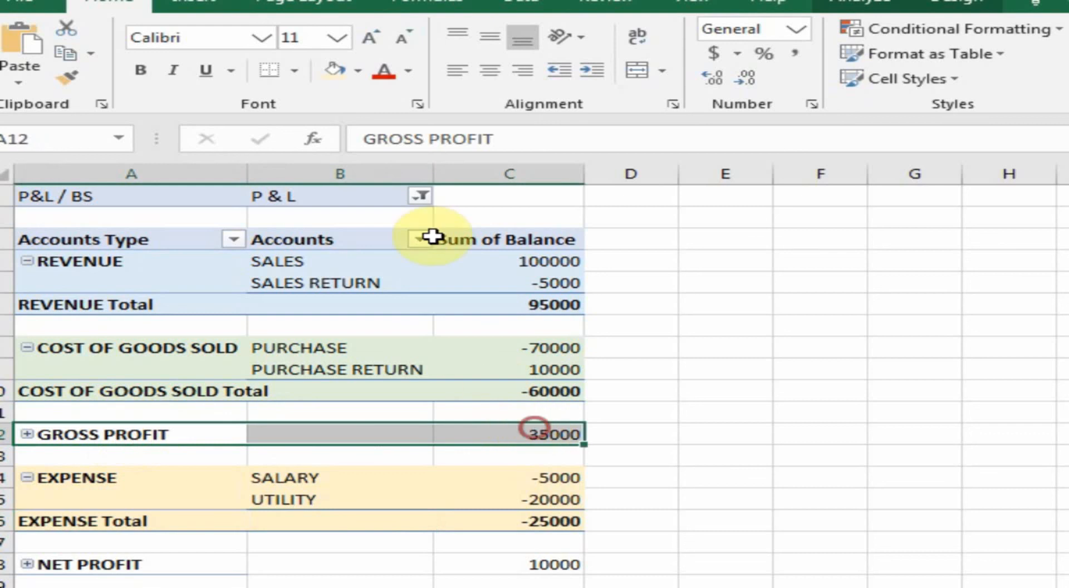
click(357, 71)
click(408, 236)
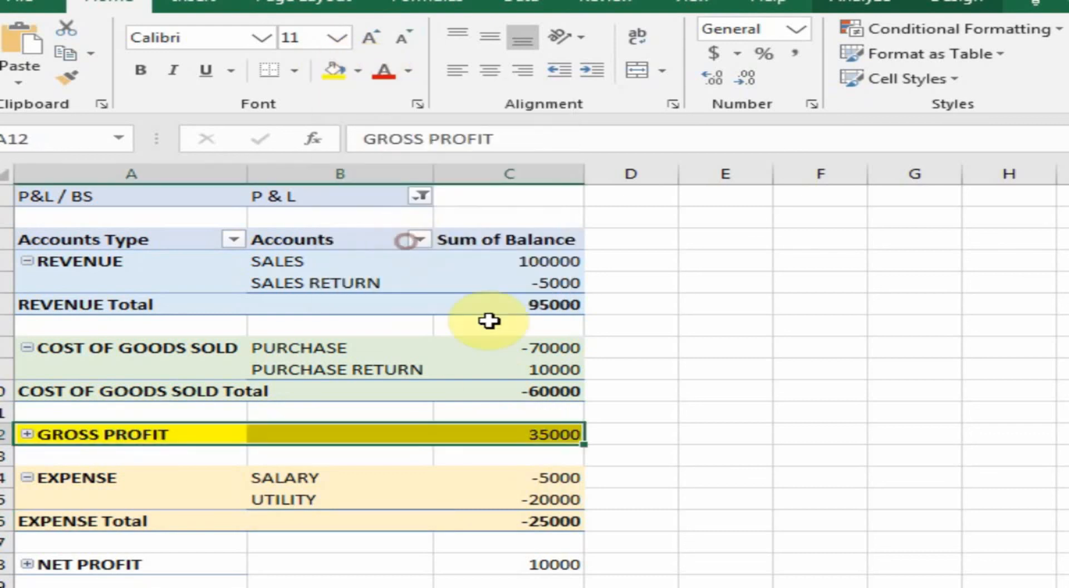
click(141, 71)
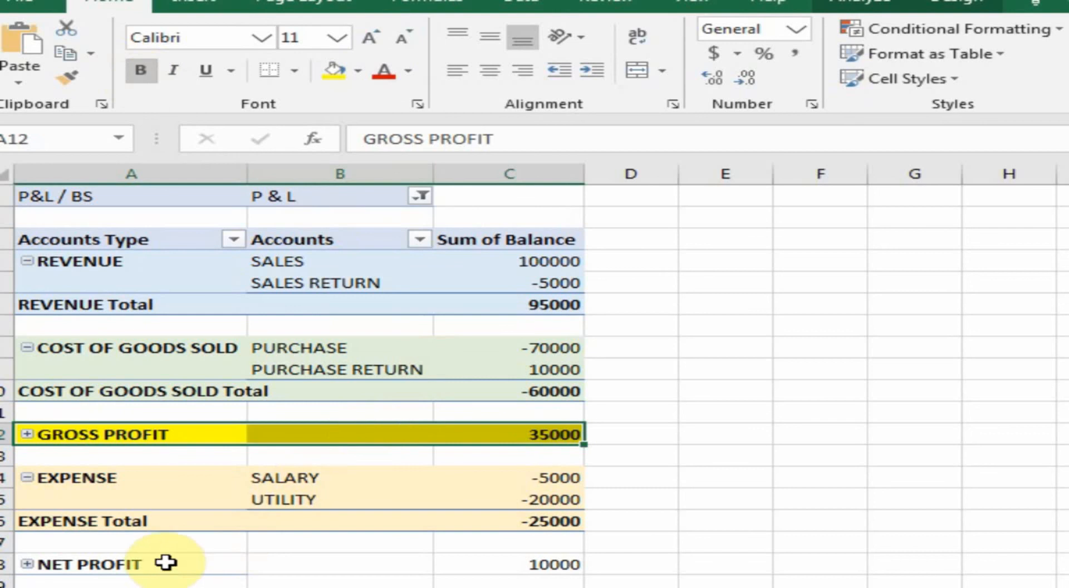
click(293, 71)
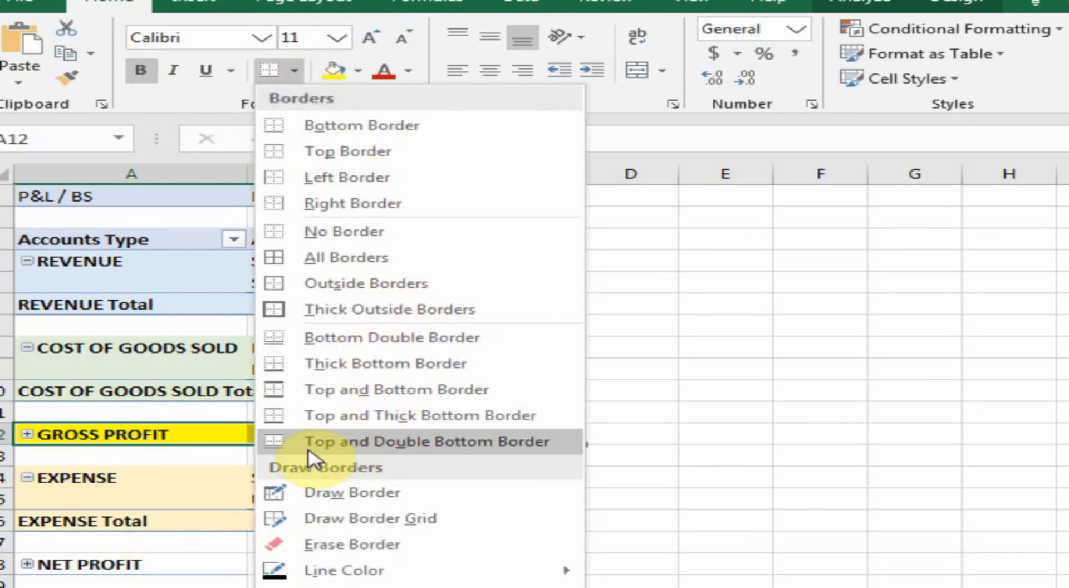
click(480, 443)
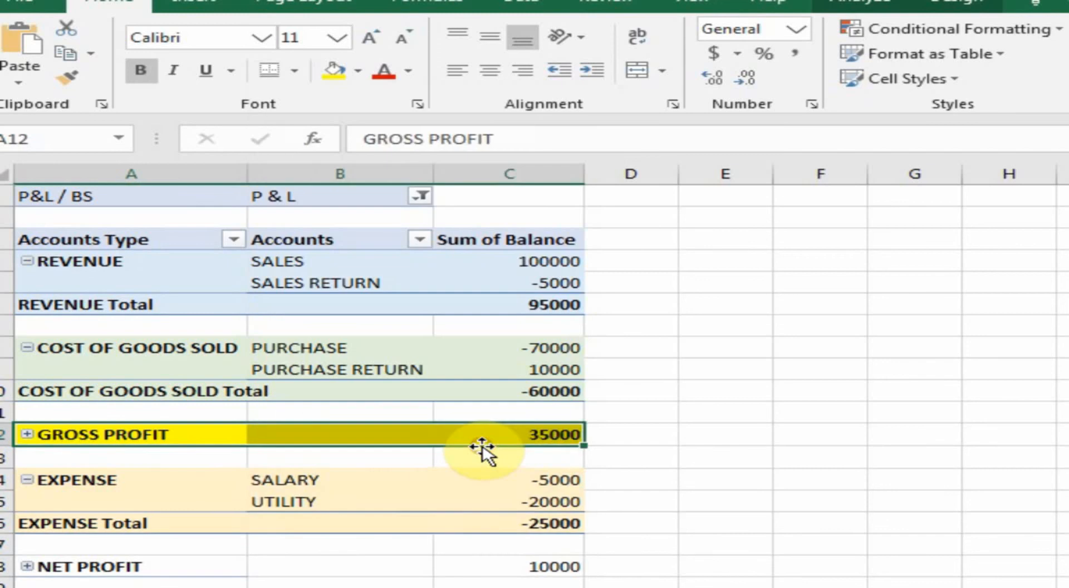
click(439, 499)
Give the NET PROFIT row the same yellow fill, bold text and Top and Double Bottom Border.
drag(119, 566, 549, 573)
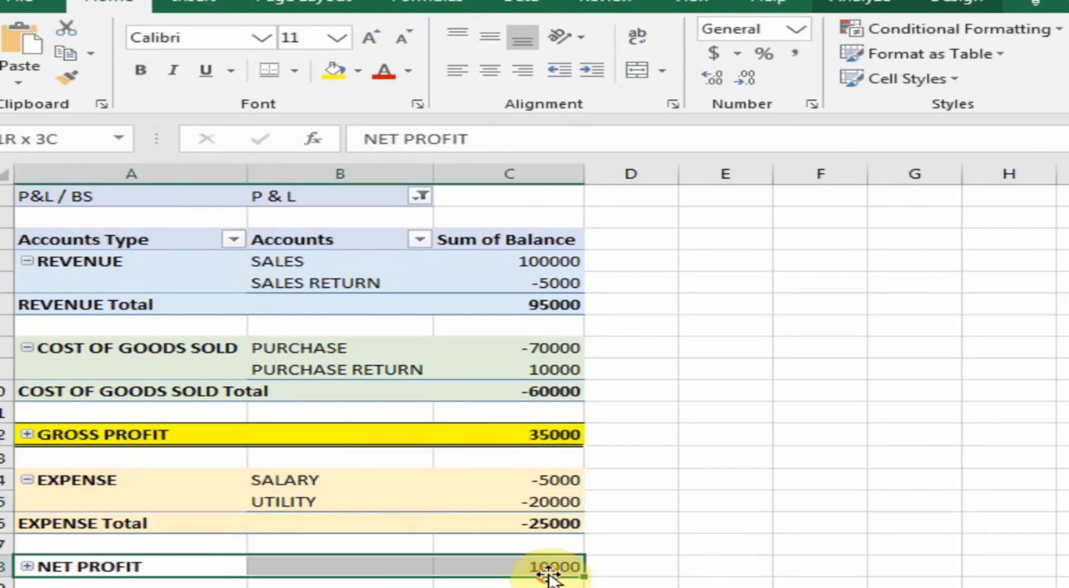
click(333, 75)
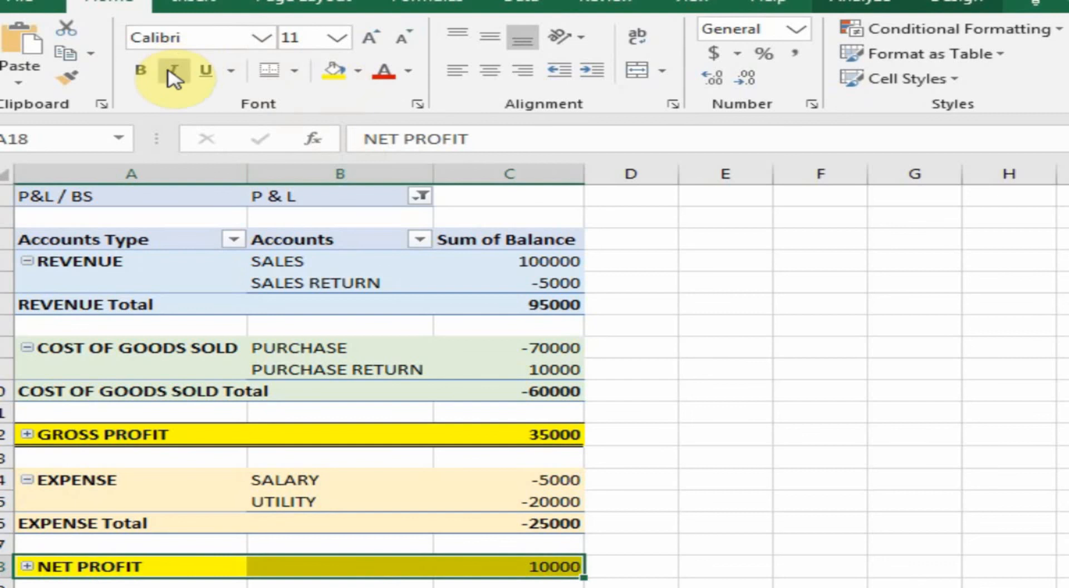
click(671, 328)
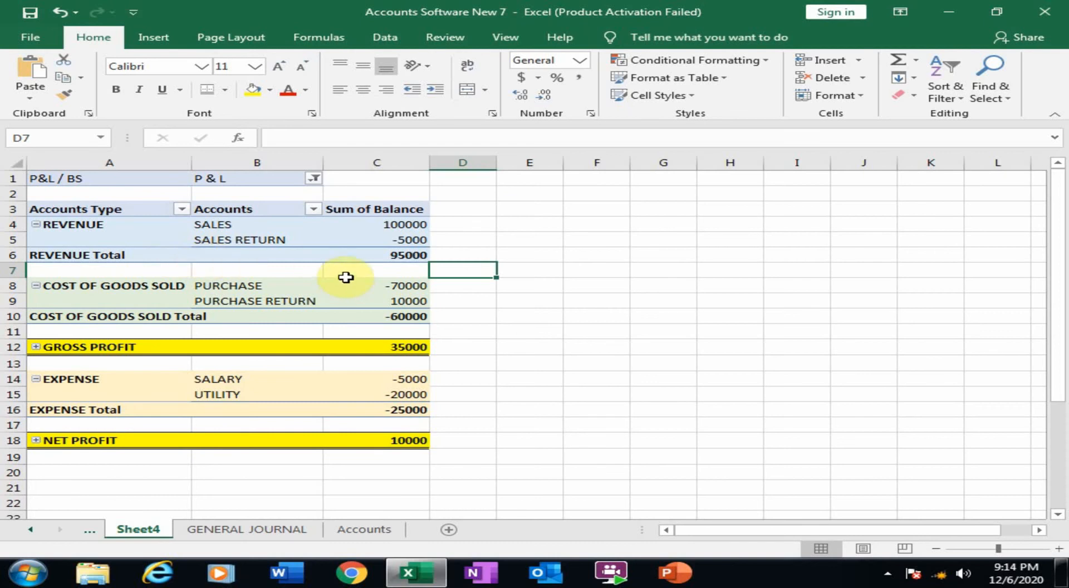
In the GENERAL JOURNAL sheet, set the 10-Nov salary debit and its matching bank credit to 10000.
click(303, 523)
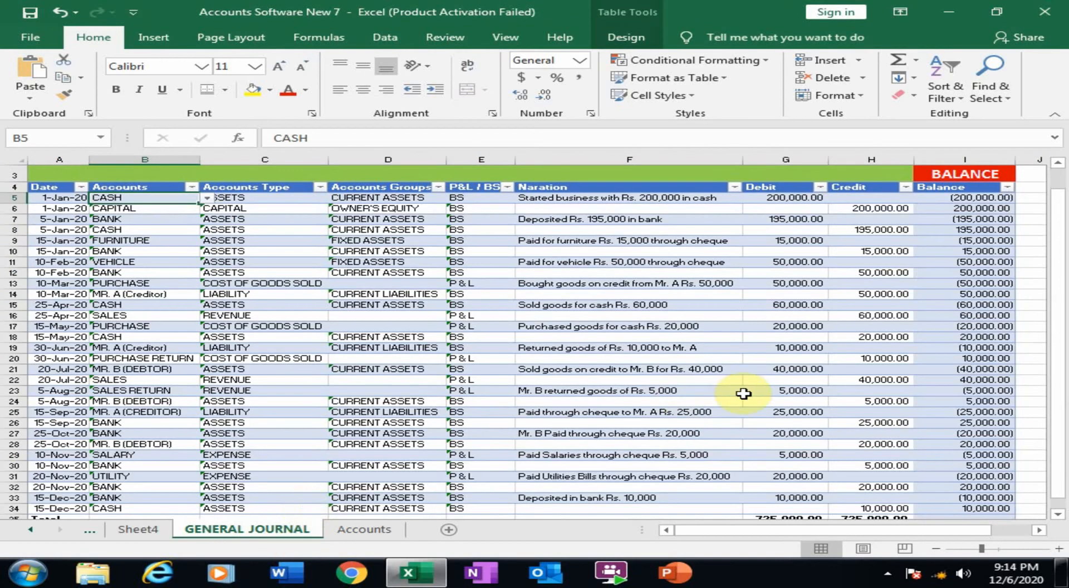
scroll(847, 411, down, 1)
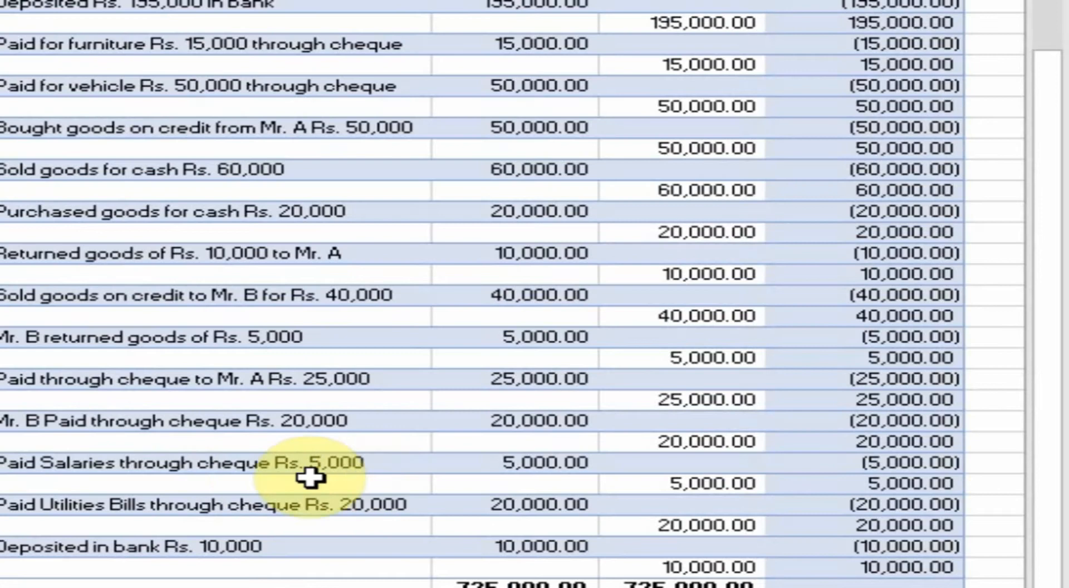
click(500, 469)
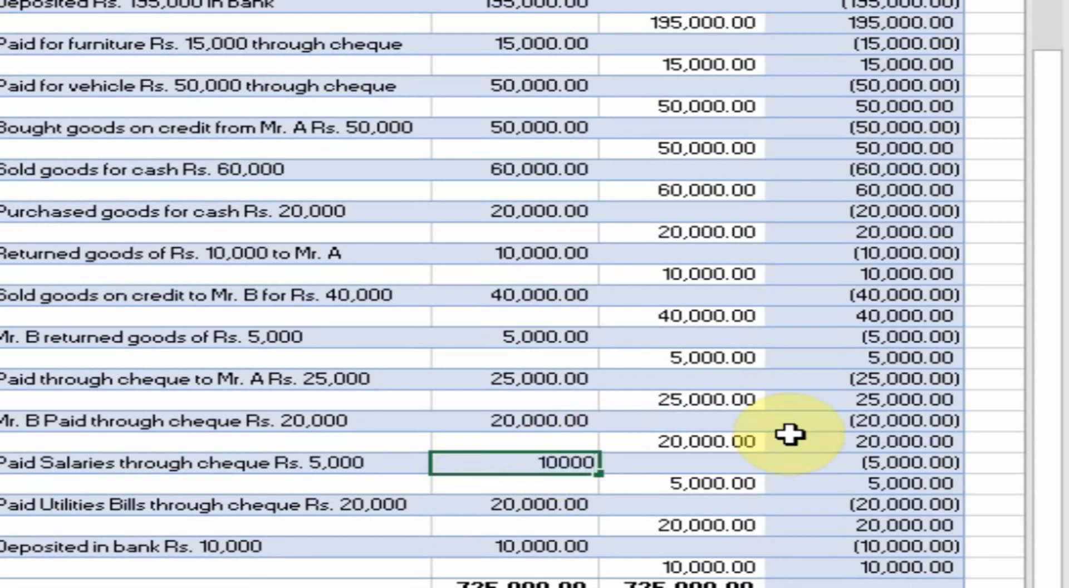
key(Return)
key(Right)
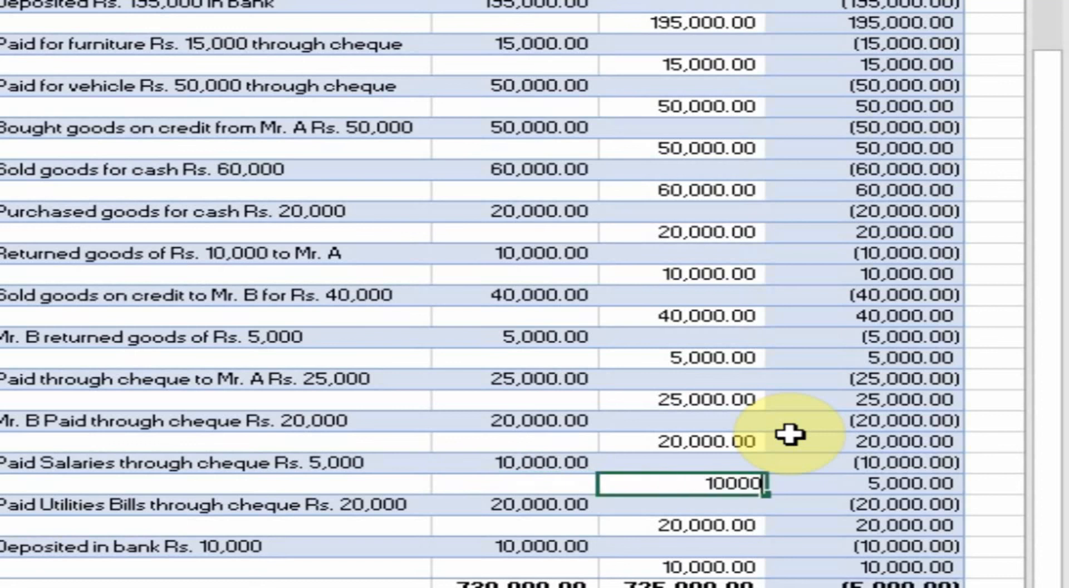
key(Return)
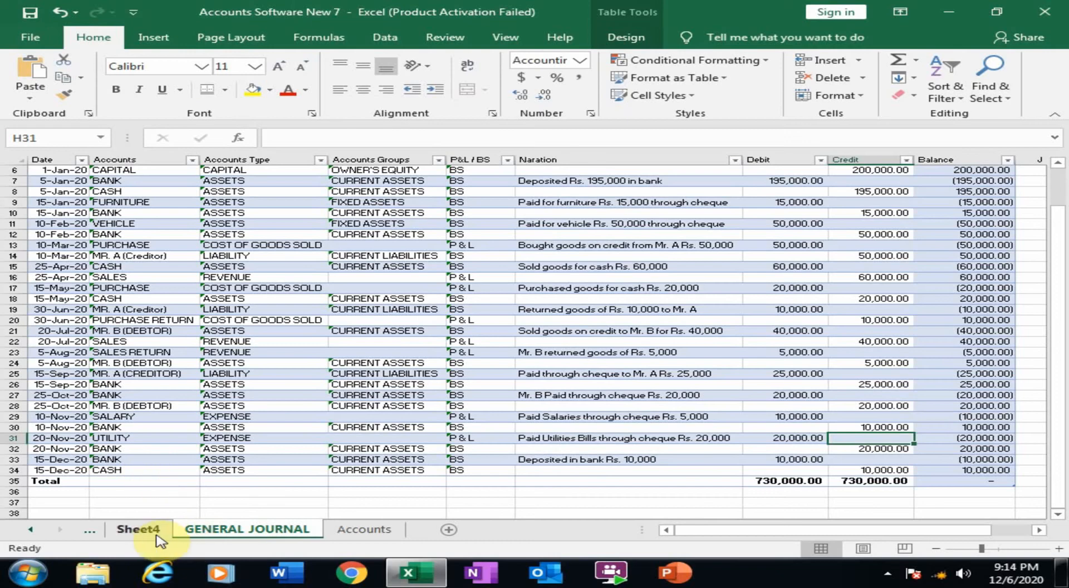
Refresh the profit and loss PivotTable in Sheet4, then check its NET PROFIT and SALARY amounts.
click(138, 529)
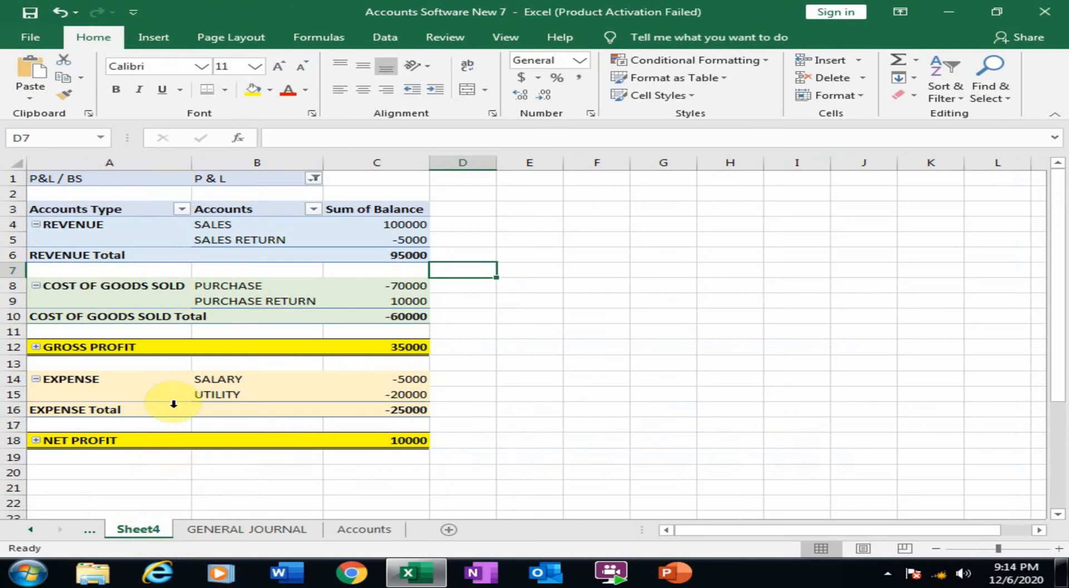
click(375, 346)
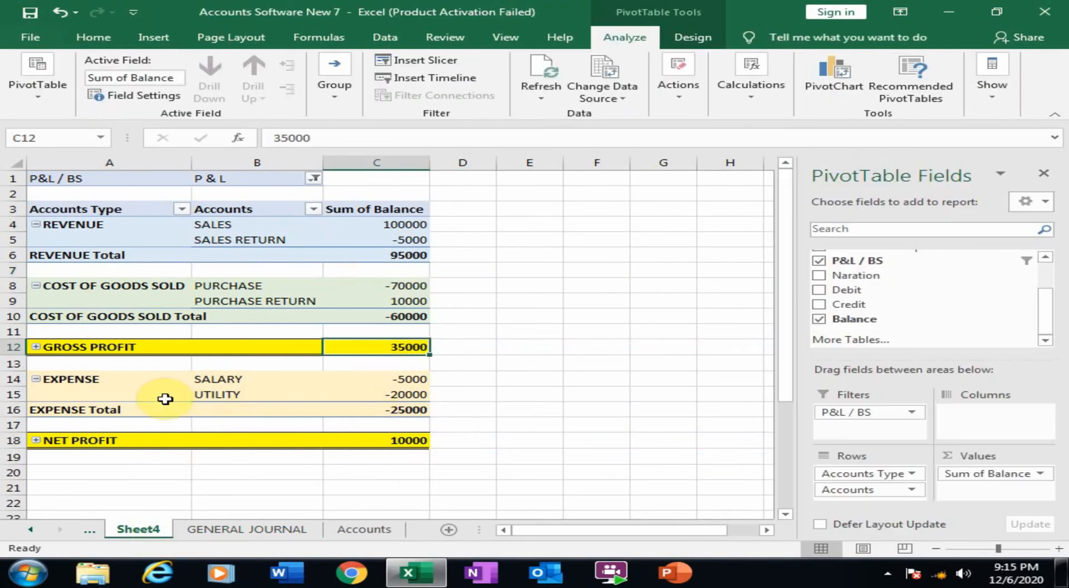
mouse_move(347, 445)
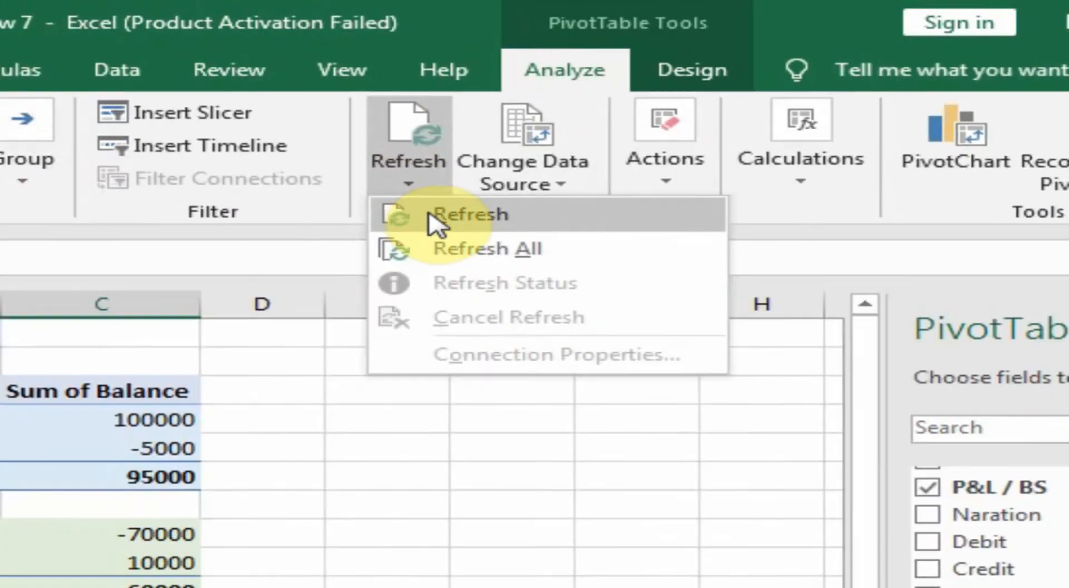
click(375, 263)
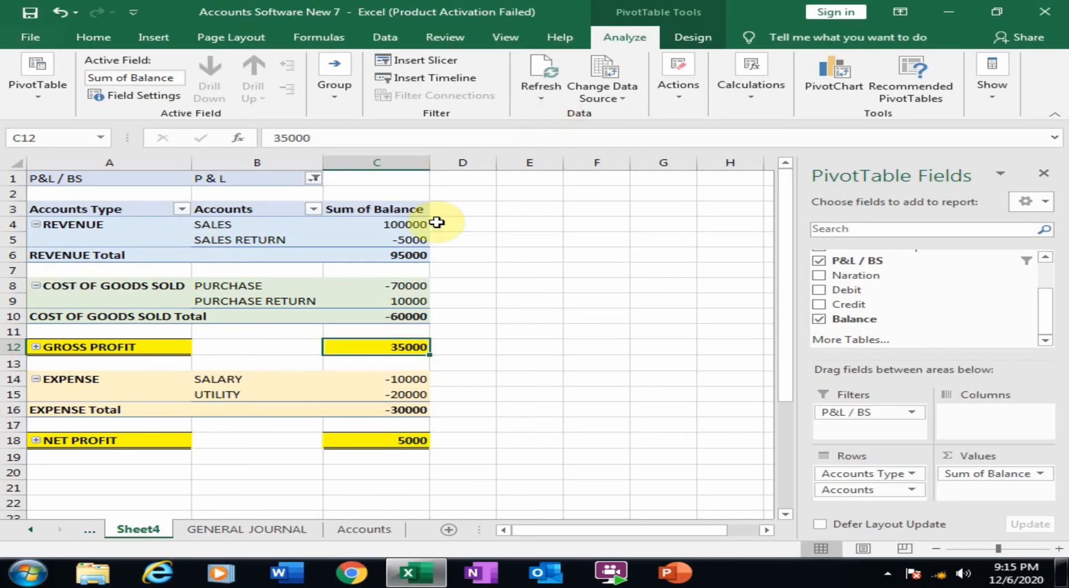
click(413, 440)
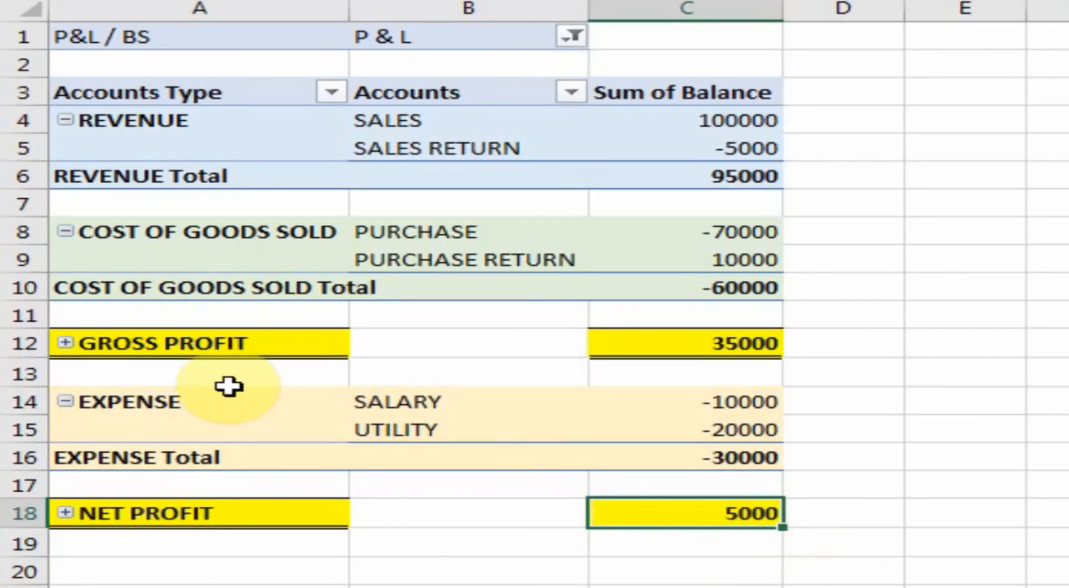
click(717, 400)
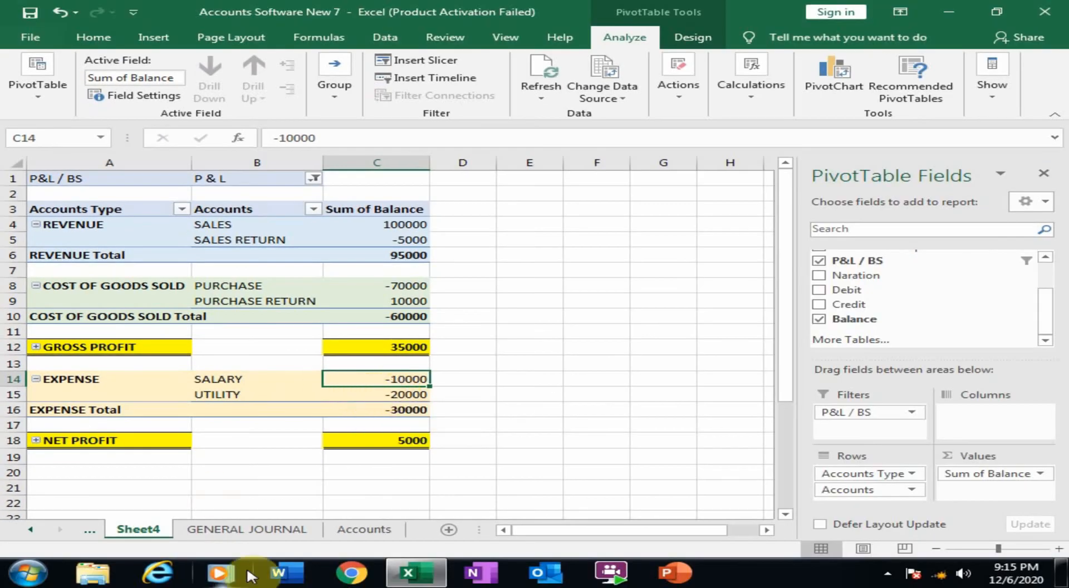
In the GENERAL JOURNAL sheet, set the debit of the 10-Nov SALARY entry to 5000.
click(273, 529)
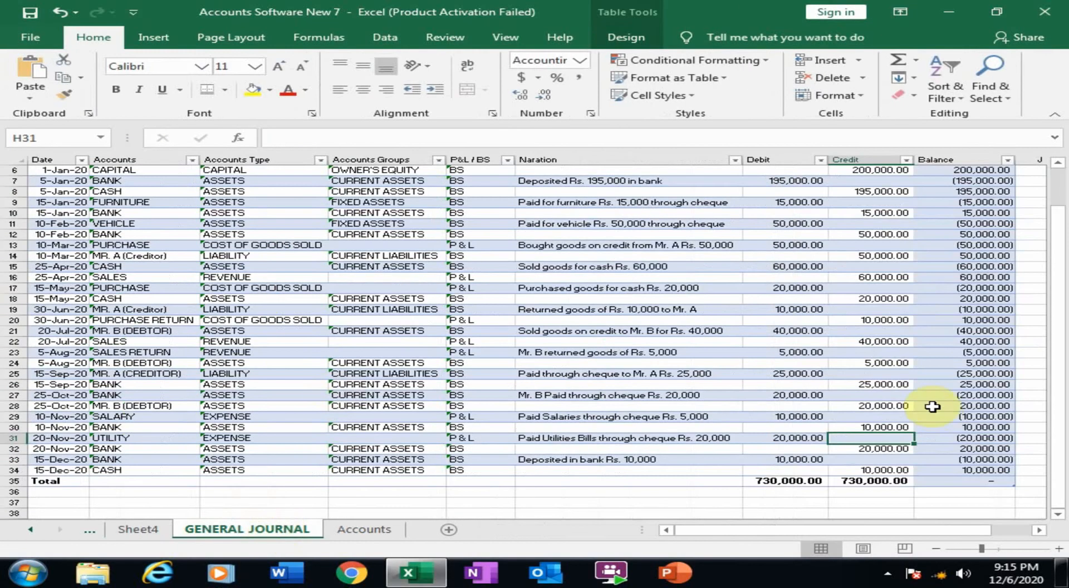
click(792, 418)
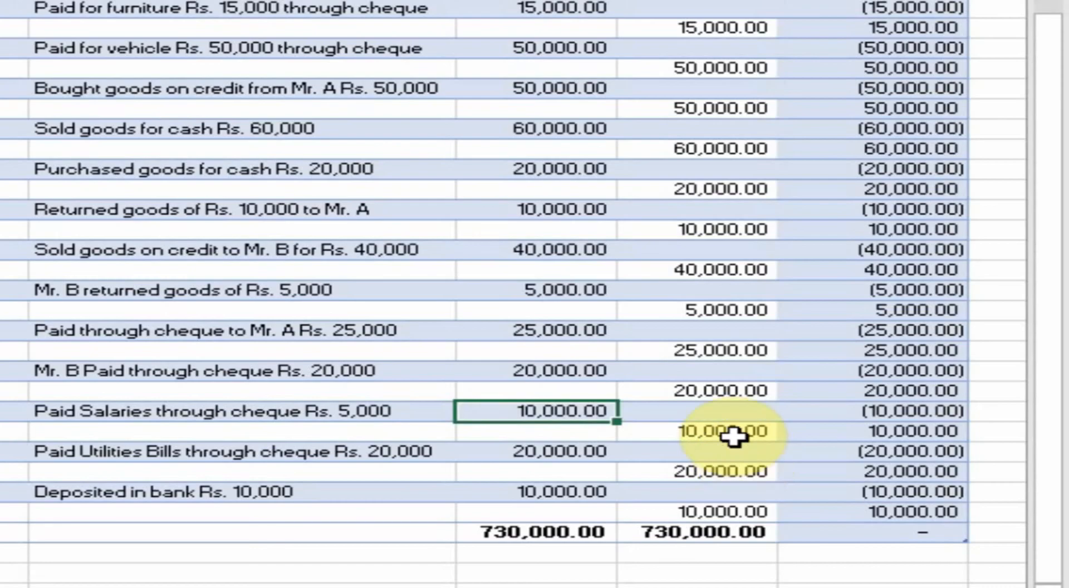
key(F2)
key(BackSpace)
key(BackSpace)
key(BackSpace)
key(BackSpace)
key(BackSpace)
text(5000)
key(Return)
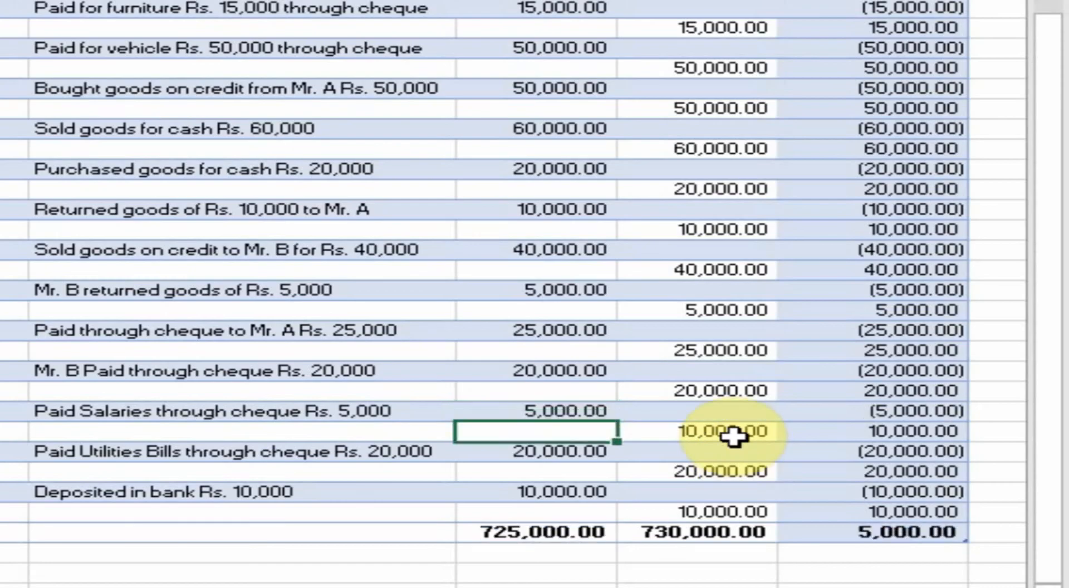
Set the credit of the matching 10-Nov BANK entry to 5000.
click(734, 437)
key(BackSpace)
text(5000)
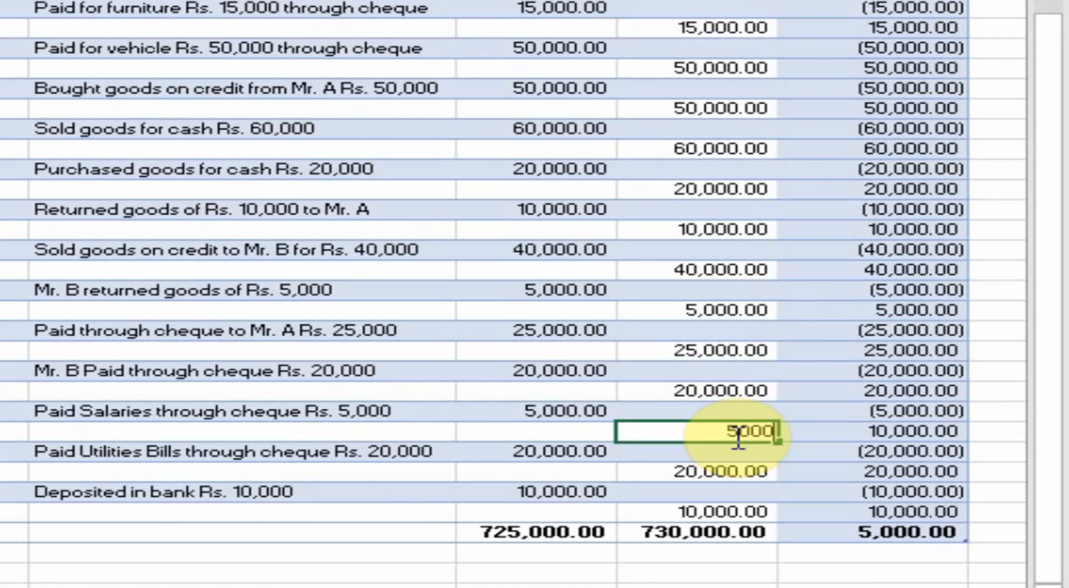
key(Return)
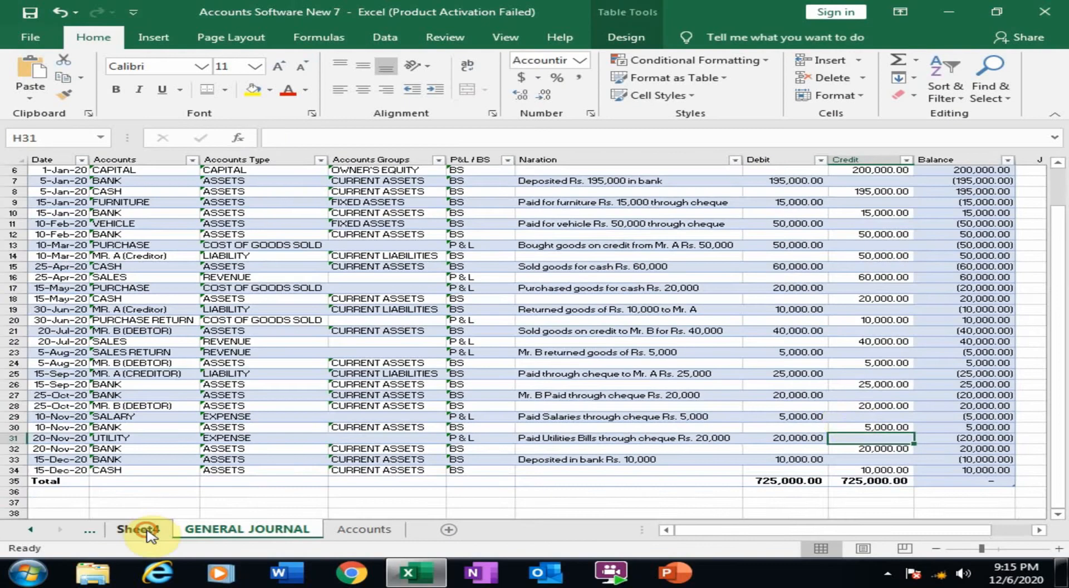
Refresh the Sheet4 PivotTable again to pick up the edited journal entries, and check the NET PROFIT amount.
click(146, 532)
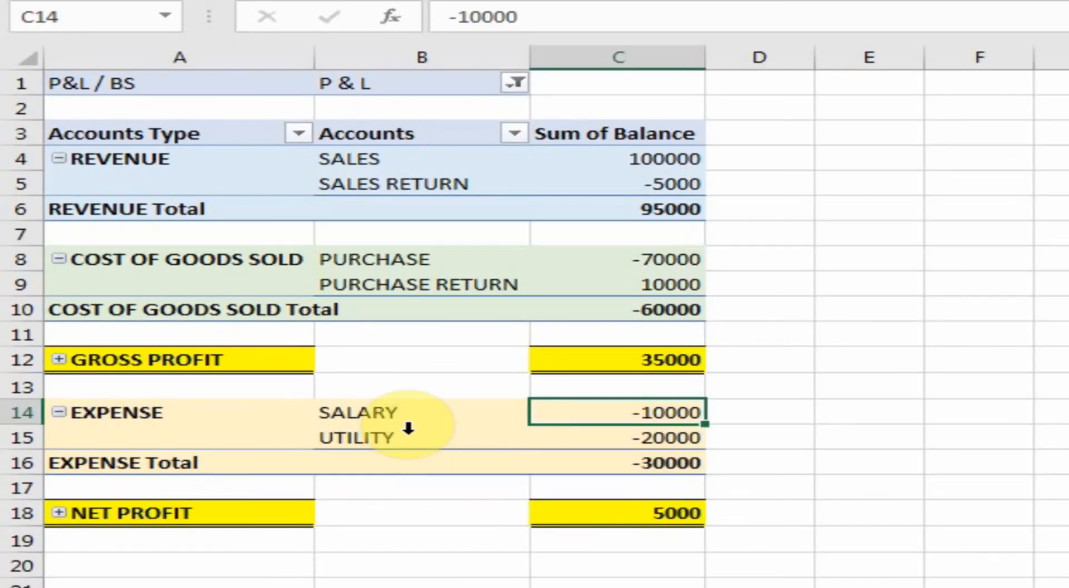
right_click(281, 401)
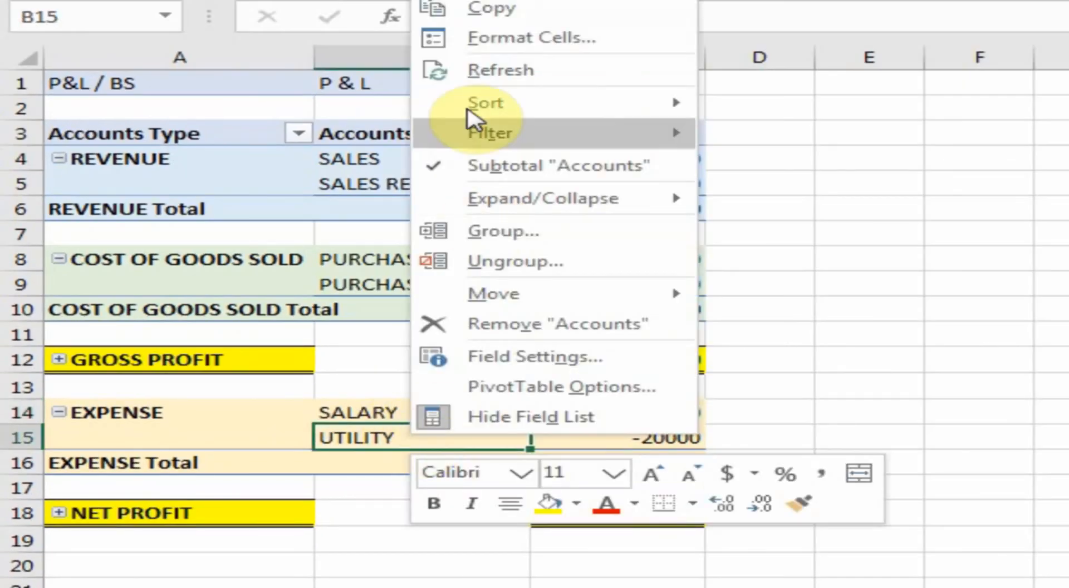
click(476, 70)
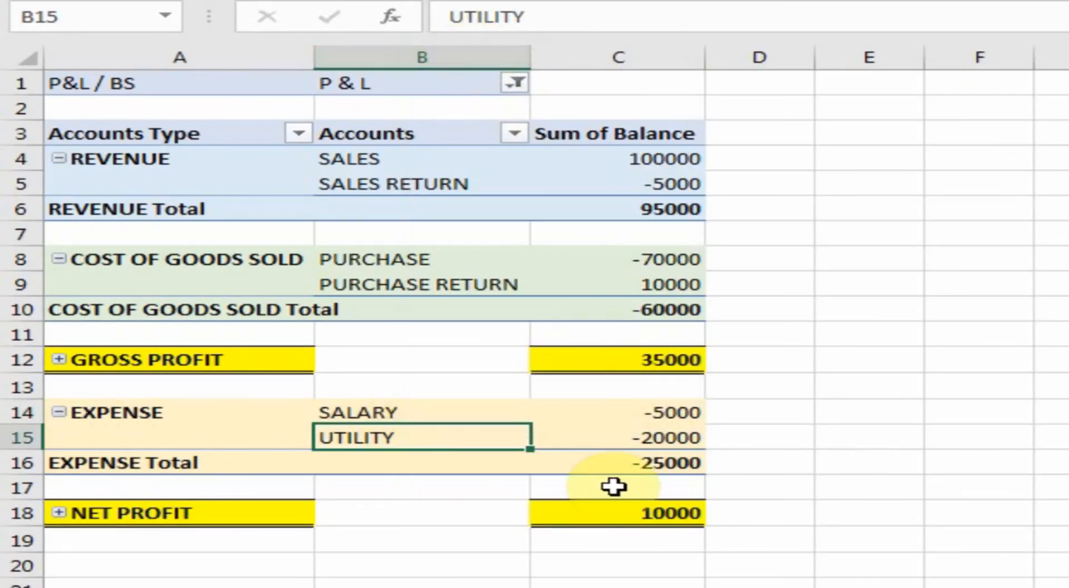
click(630, 520)
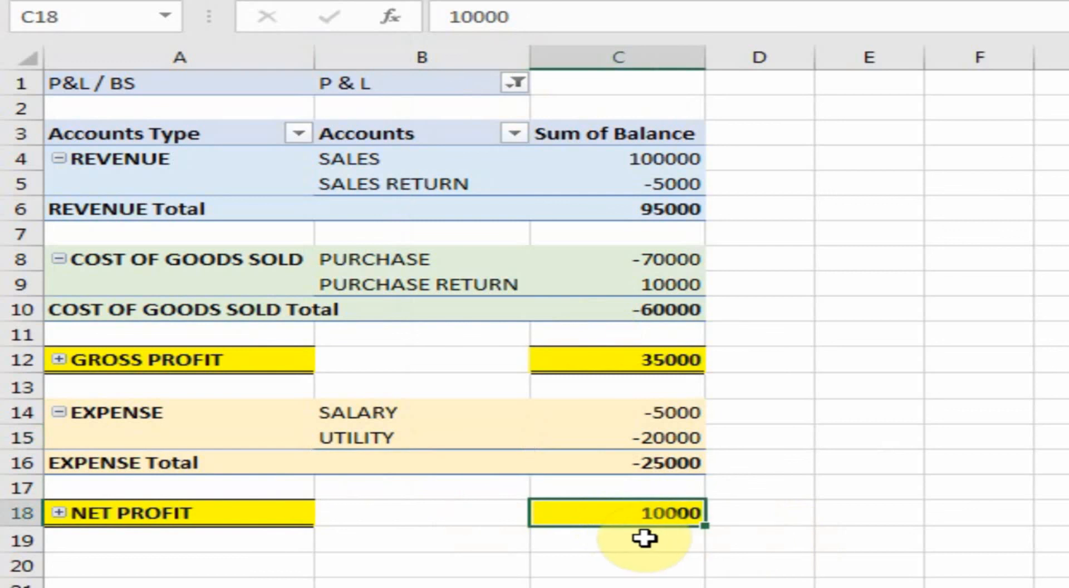